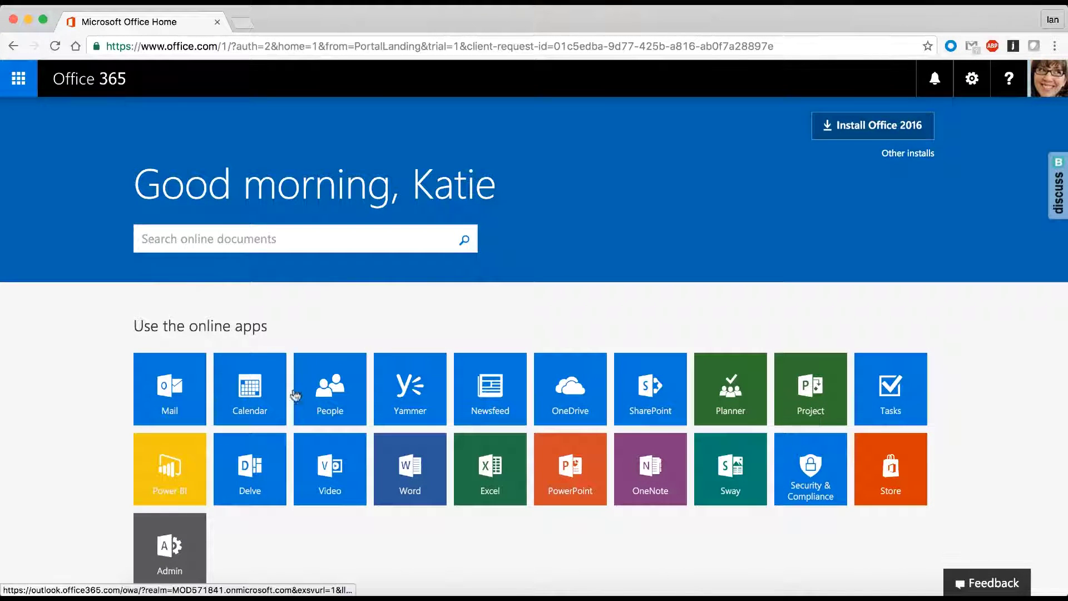
Step: Search Office 365 online documents for 'Budgeting' to list matching SharePoint and OneDrive files
click(19, 78)
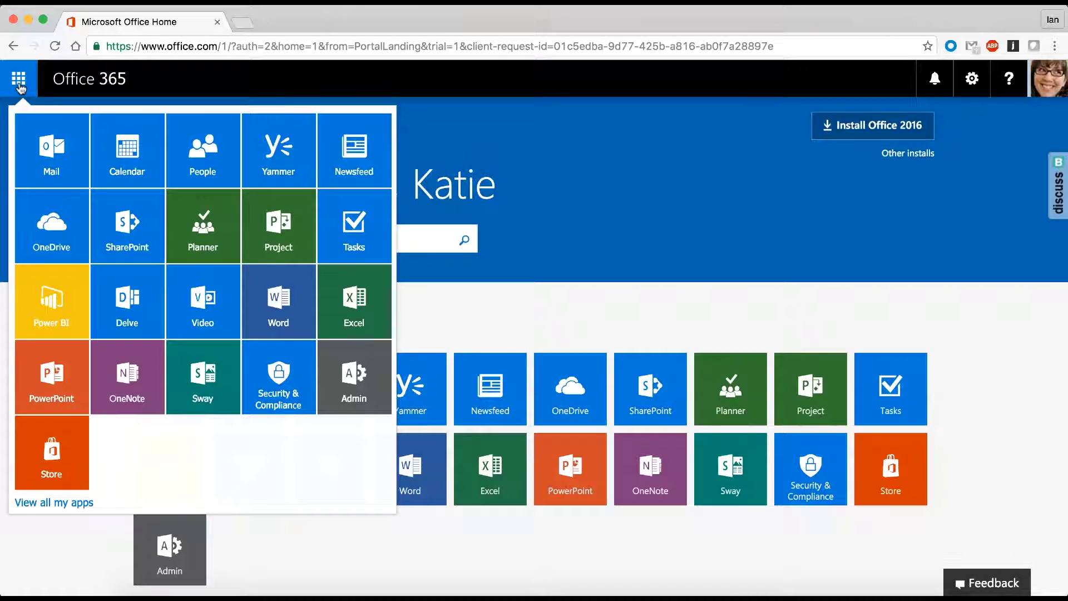
click(292, 239)
text(Budgeting)
key(Return)
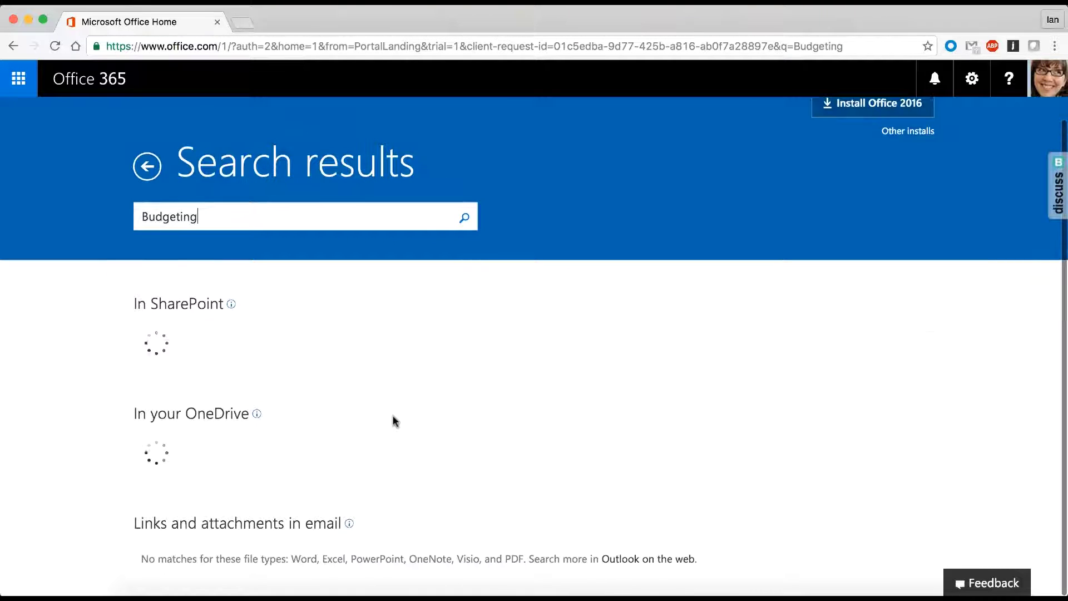
scroll(395, 422, down, 5)
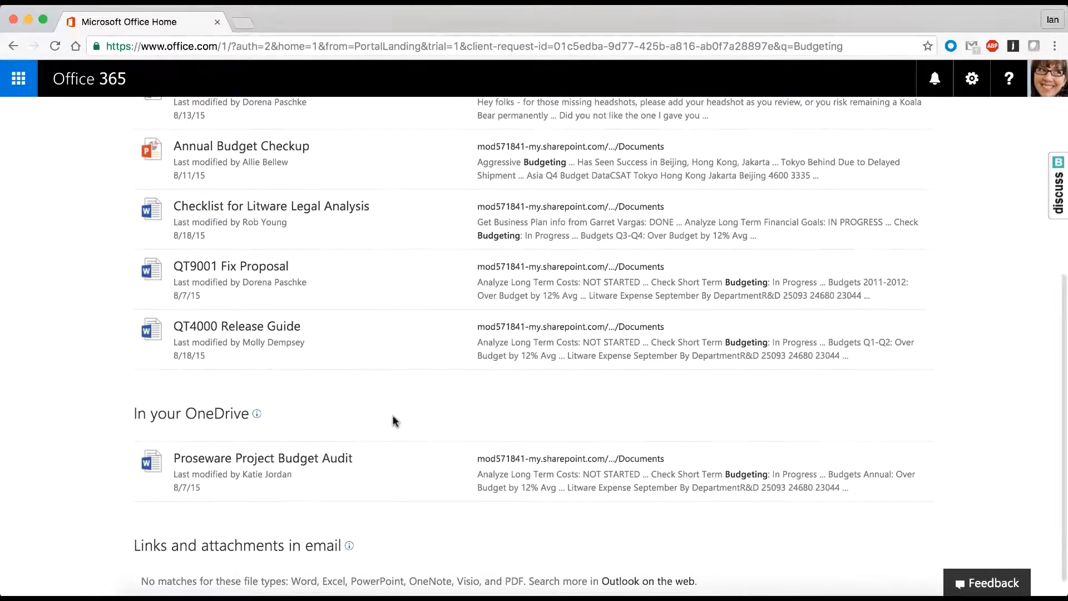
scroll(395, 422, down, 2)
scroll(395, 422, up, 8)
Step: Search SharePoint for 'Budgeting' and show all results, then open Outlook Mail in a new tab
click(19, 78)
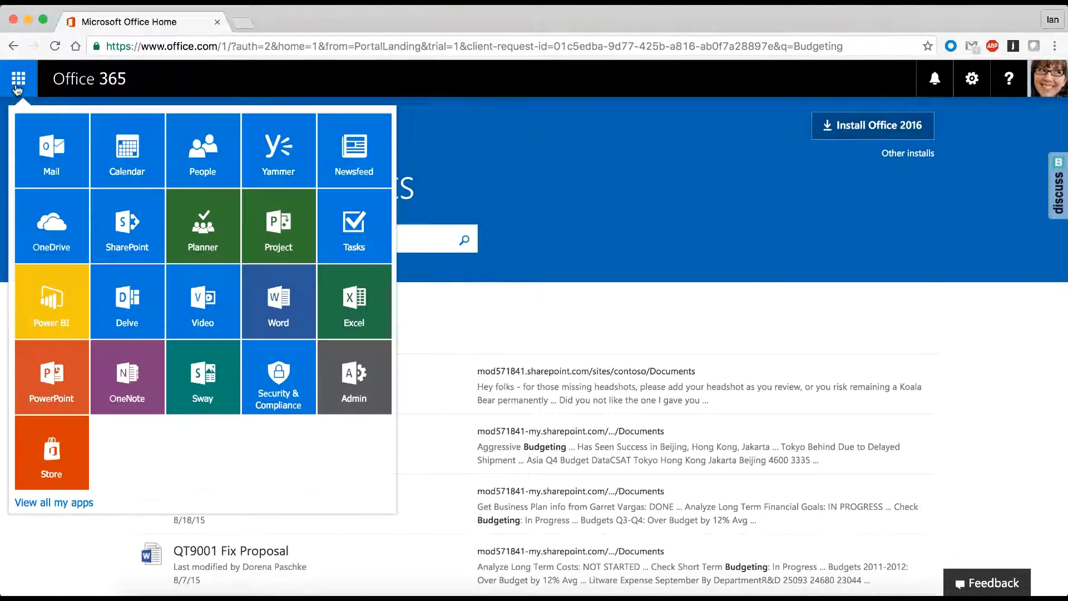
click(127, 222)
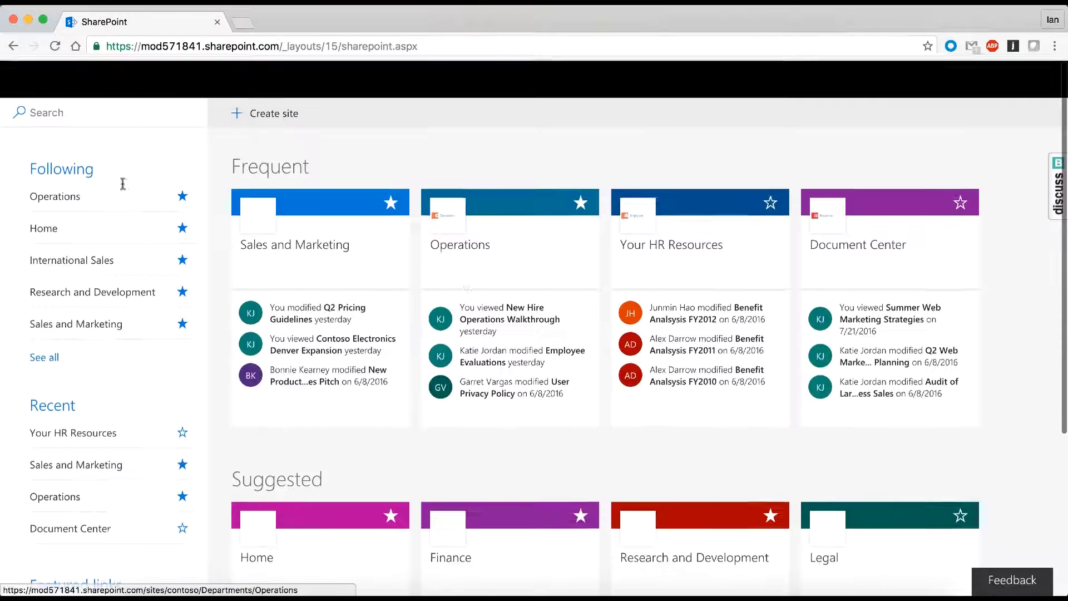
click(90, 114)
text(Budgeting)
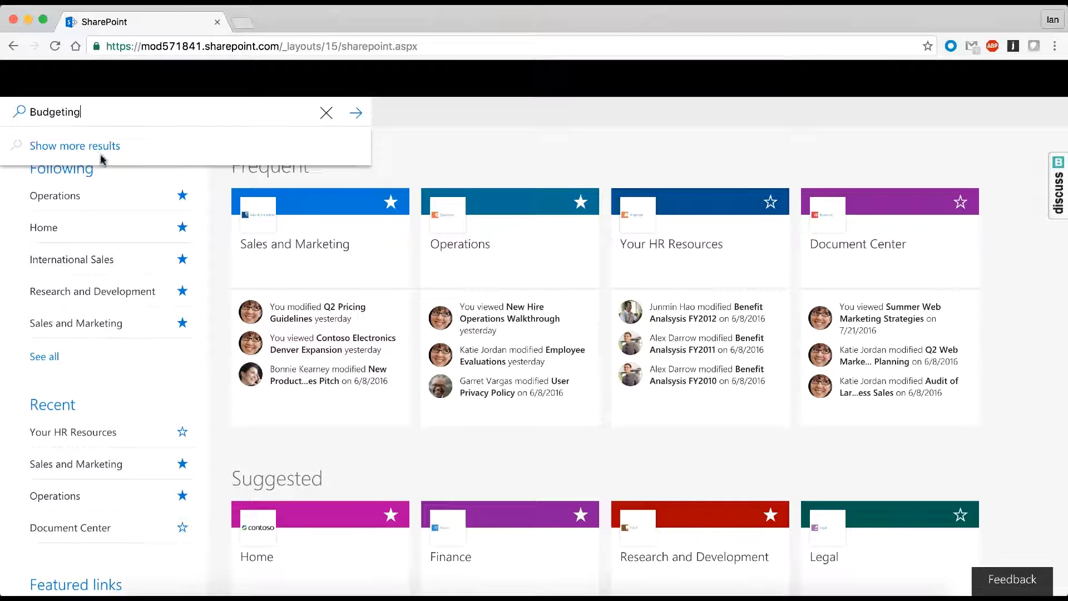
click(102, 146)
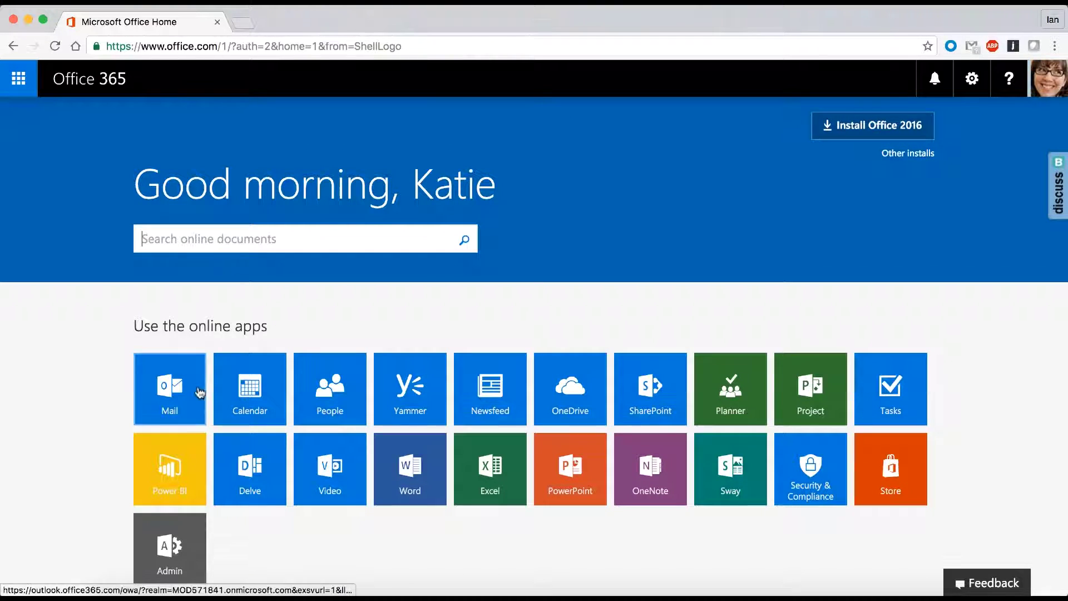
click(169, 388)
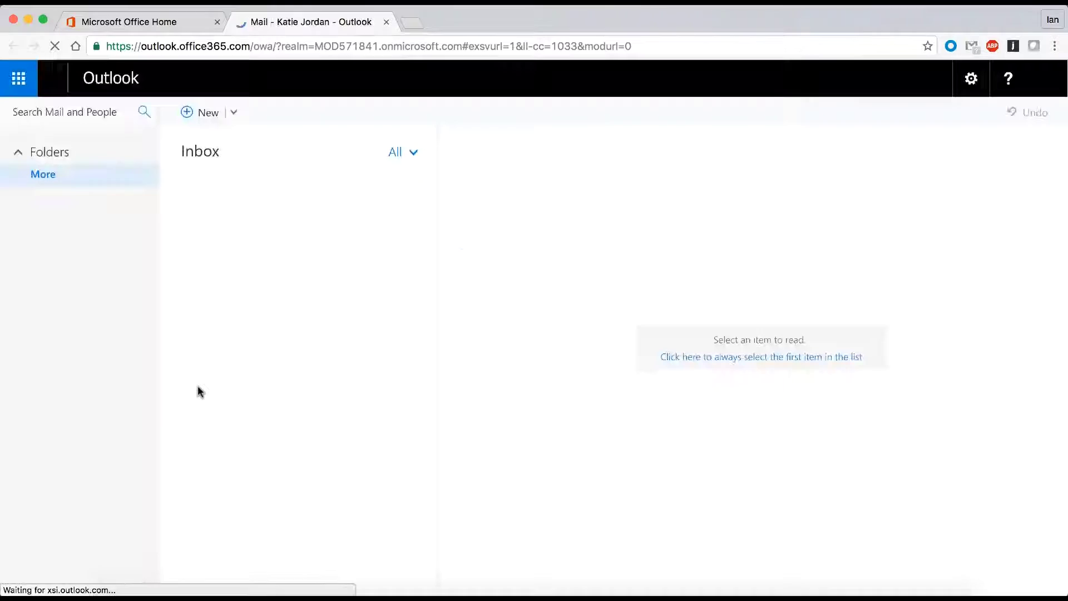
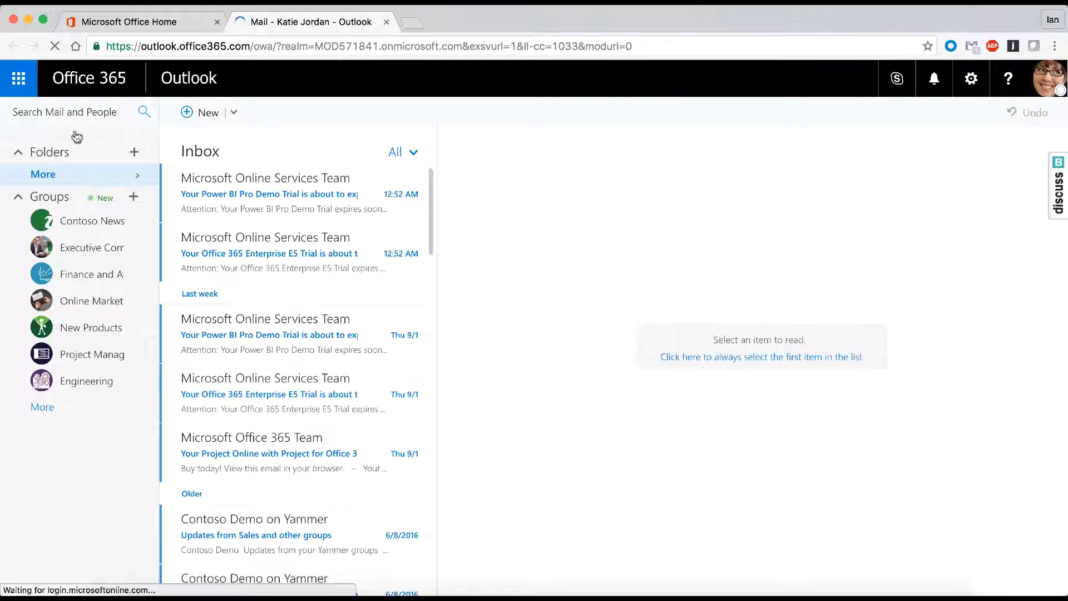
Step: Search your groups for 'IT Budget' and open the Finance and Accounting group's files
click(70, 112)
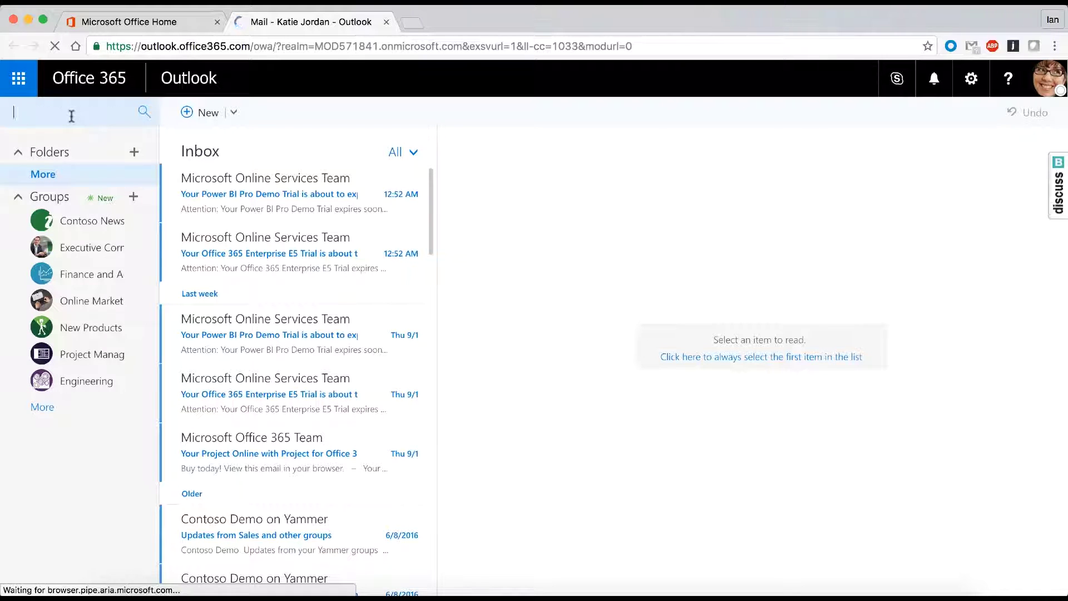
text(IT Budget)
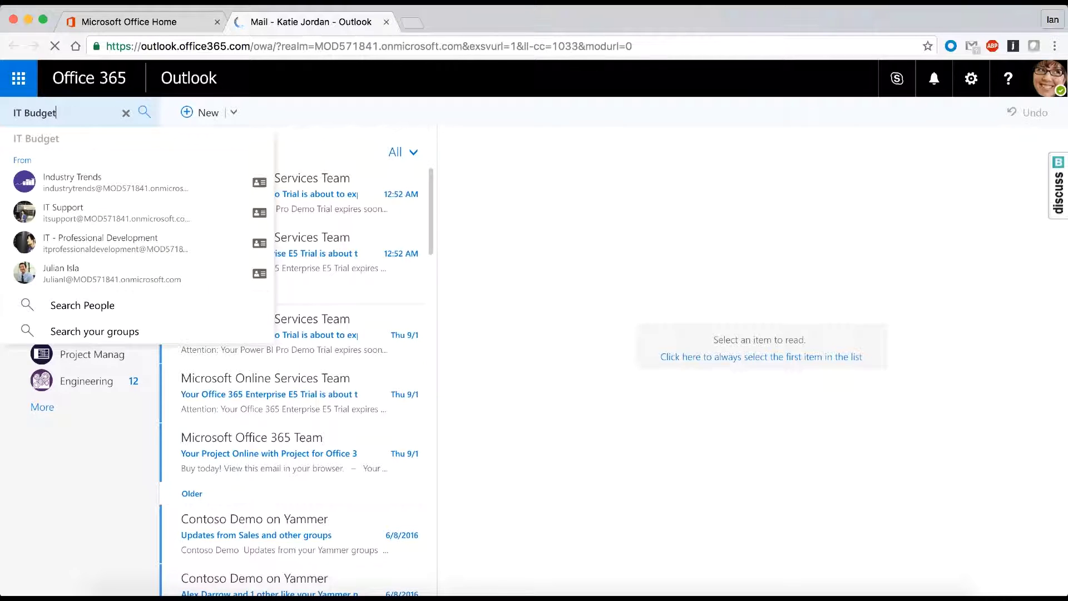
click(95, 331)
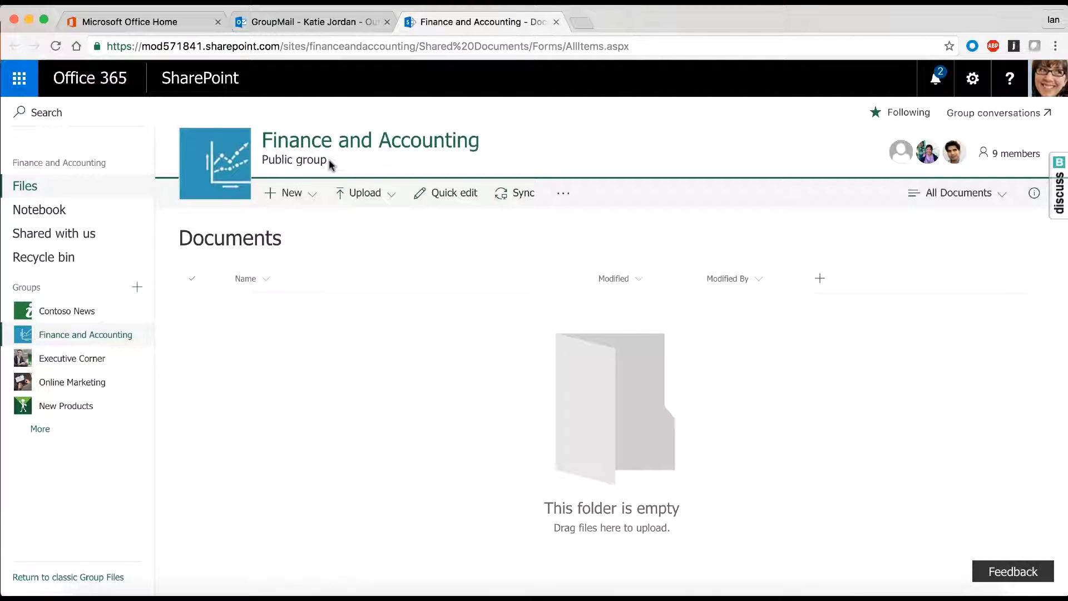
Step: Close the empty group files tab and go to SharePoint from the app launcher
key(ctrl+w)
click(21, 78)
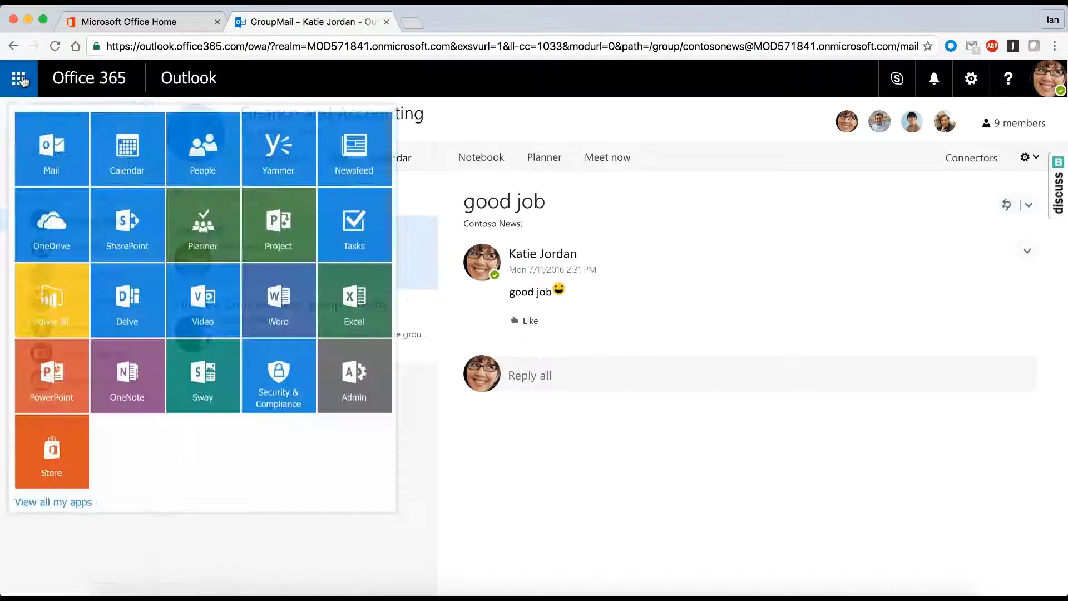
click(127, 225)
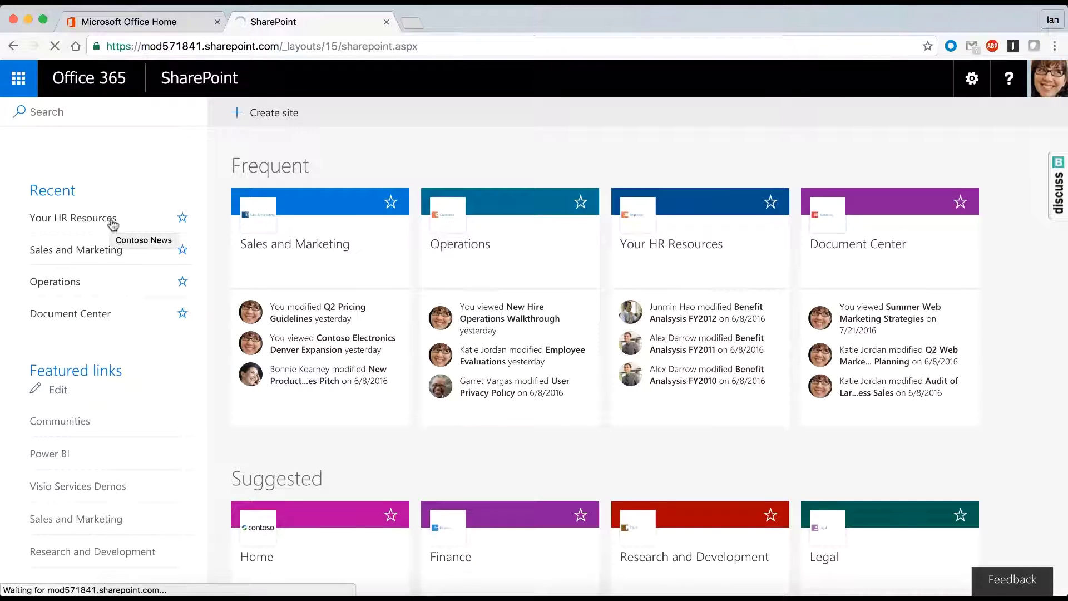
Step: Search SharePoint for 'Budget', view all matching files, then return to SharePoint home
click(96, 112)
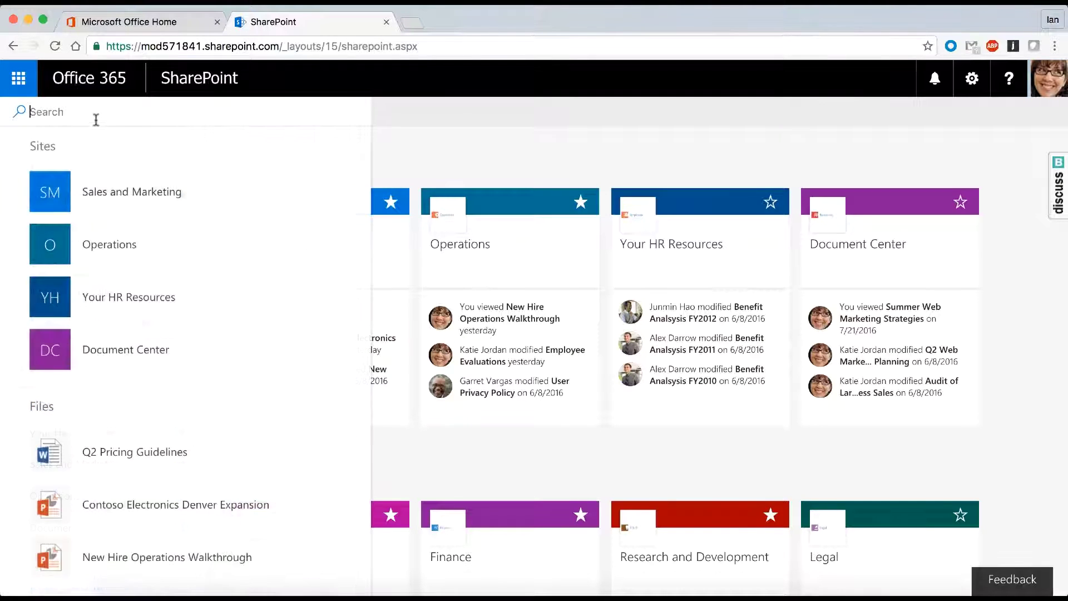
text(Budget)
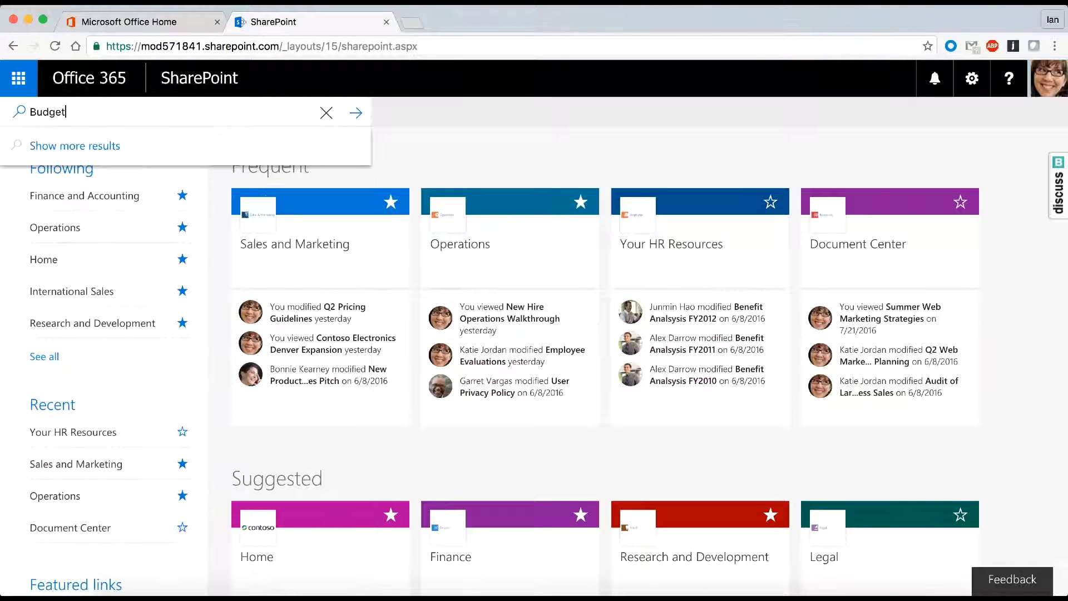
click(75, 146)
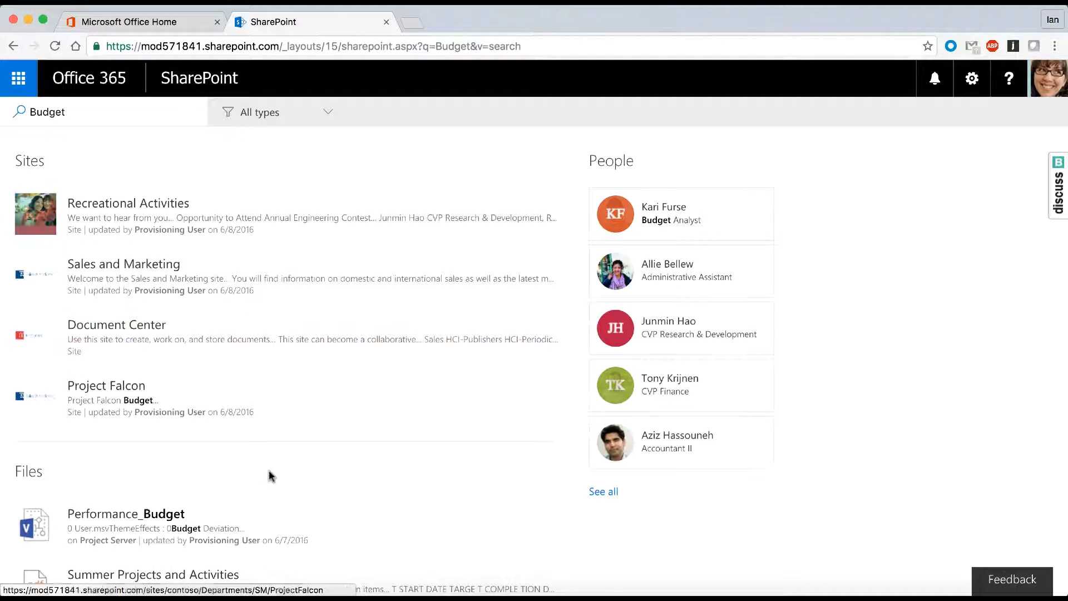
scroll(269, 474, down, 2)
scroll(269, 474, down, 3)
scroll(268, 474, down, 3)
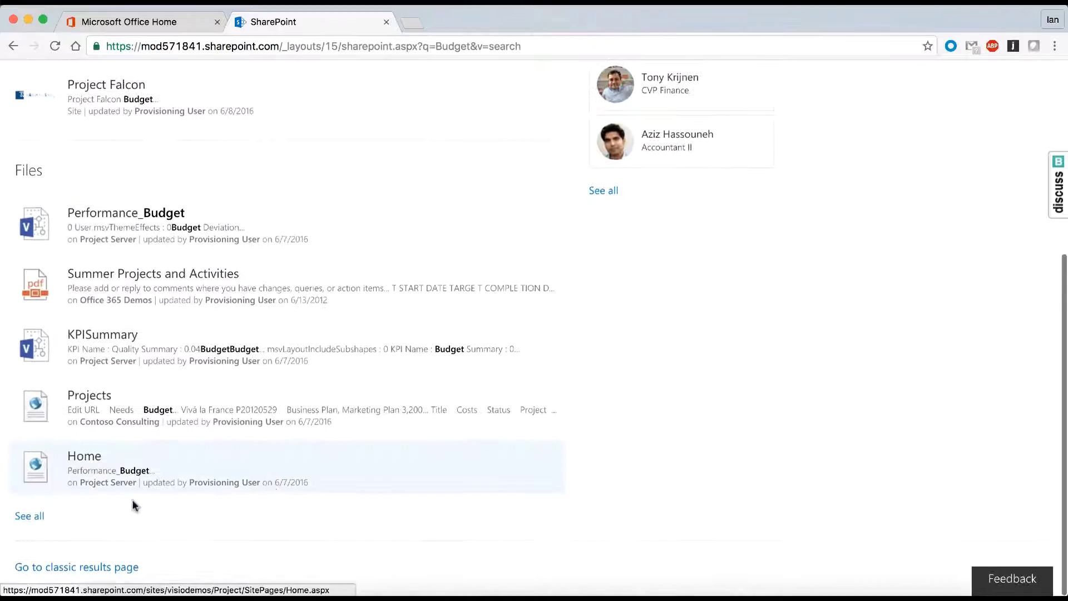
click(29, 517)
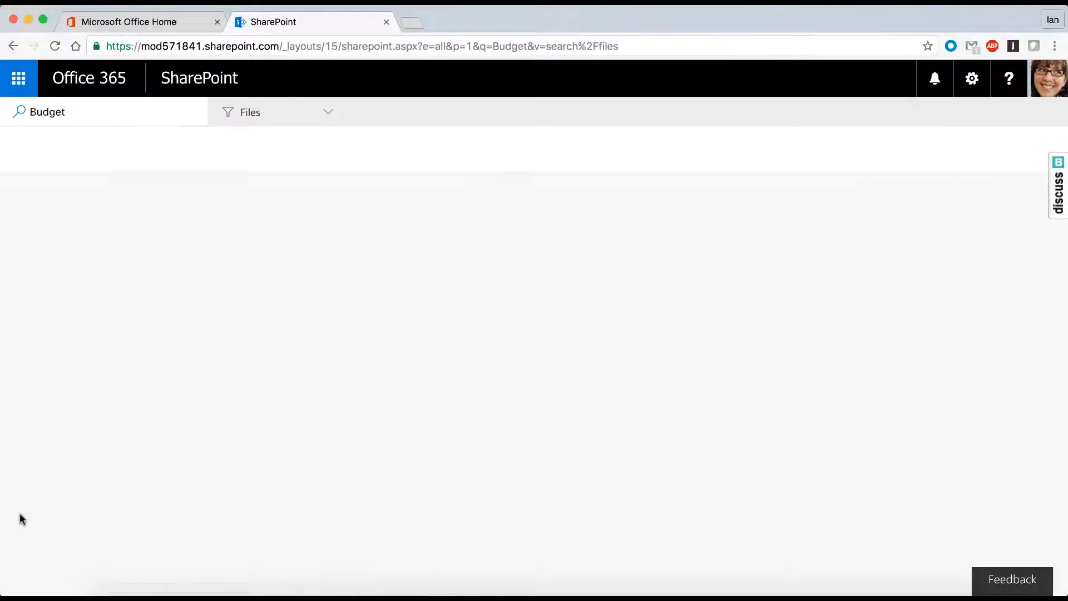
scroll(243, 379, down, 2)
scroll(243, 380, down, 3)
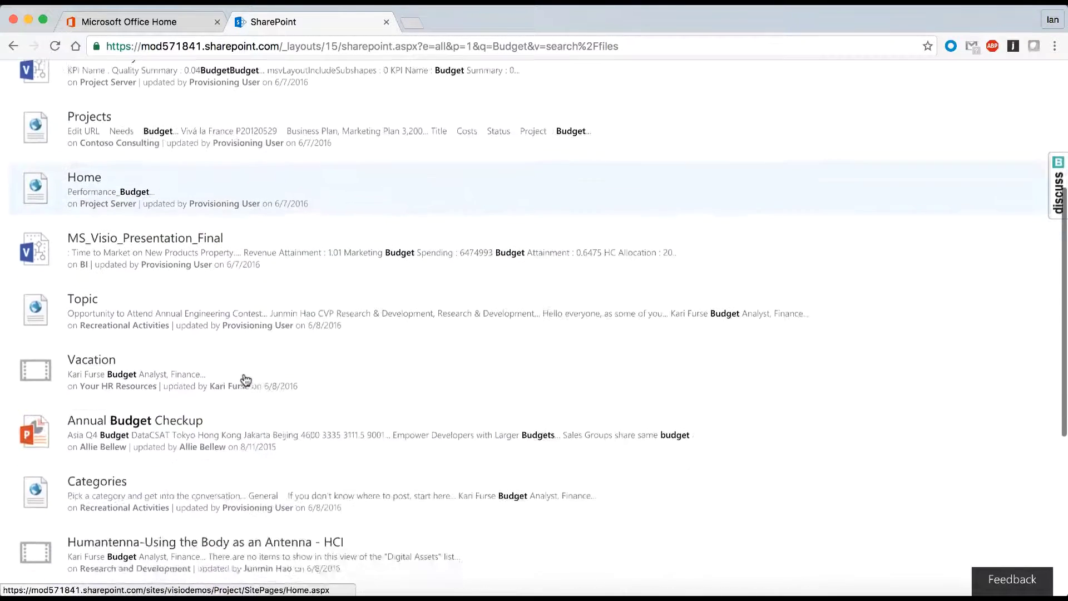
click(243, 376)
click(386, 22)
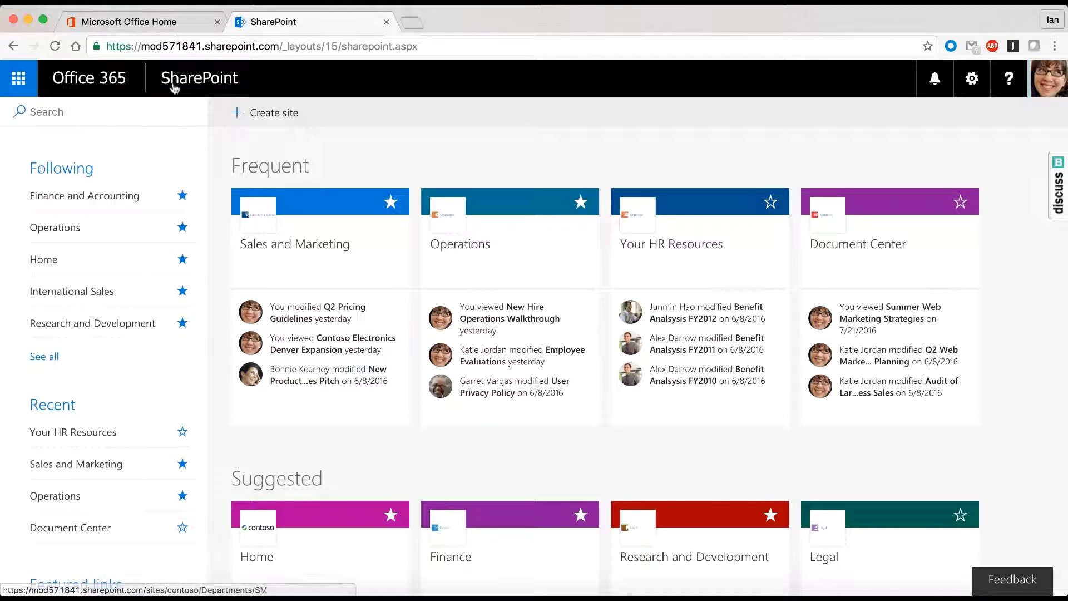
Step: Run a 'Budget' search, with results filtered to Files and then to Excel
click(139, 111)
text(Bud)
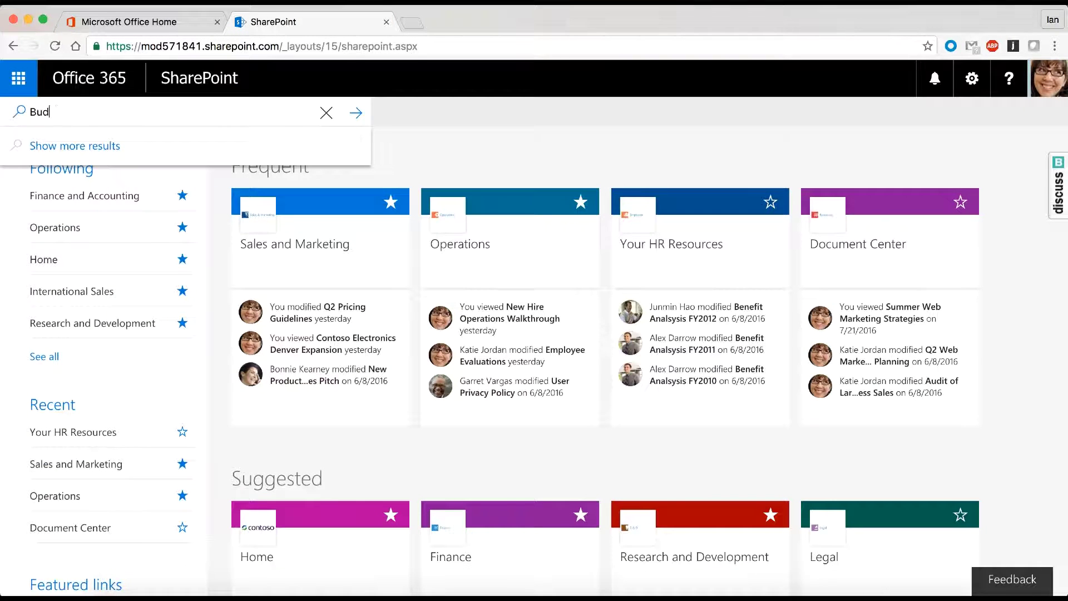
text(get)
key(Return)
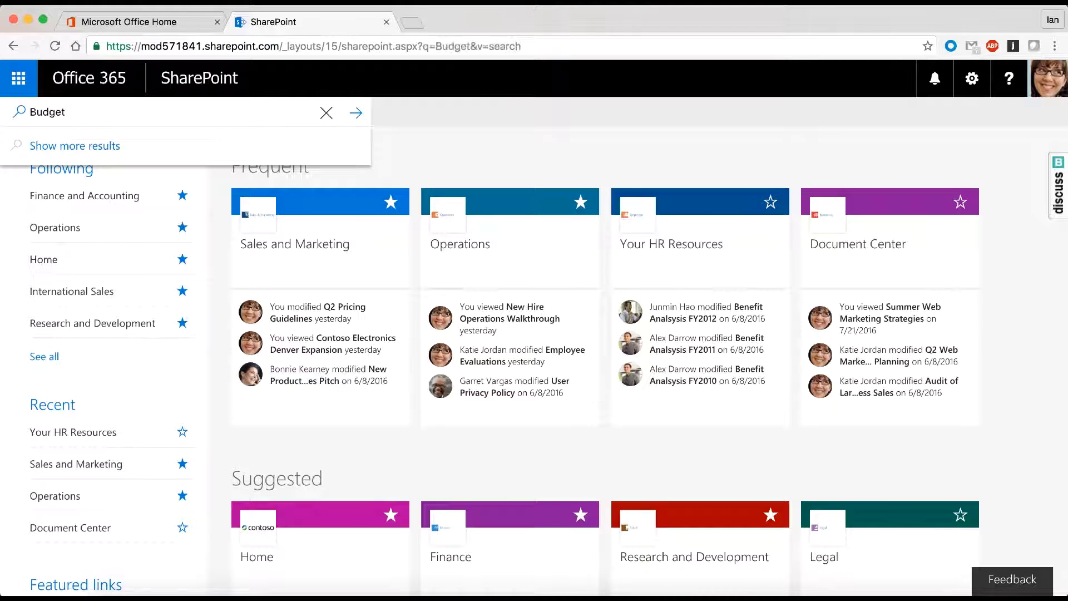
scroll(302, 287, down, 1)
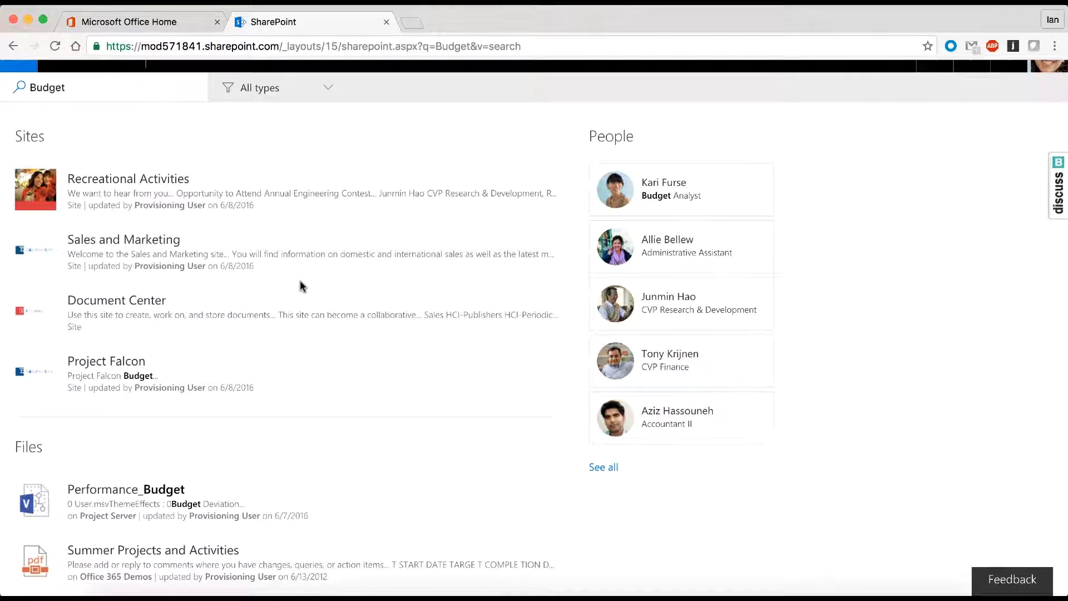
scroll(303, 287, down, 2)
scroll(302, 287, down, 2)
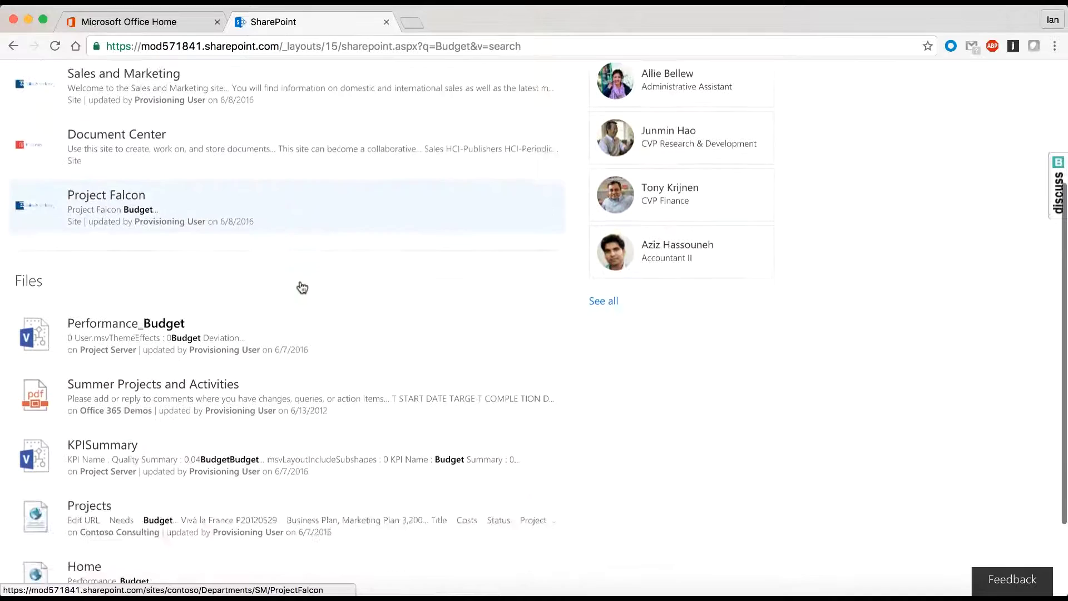
scroll(303, 287, down, 2)
scroll(302, 287, down, 1)
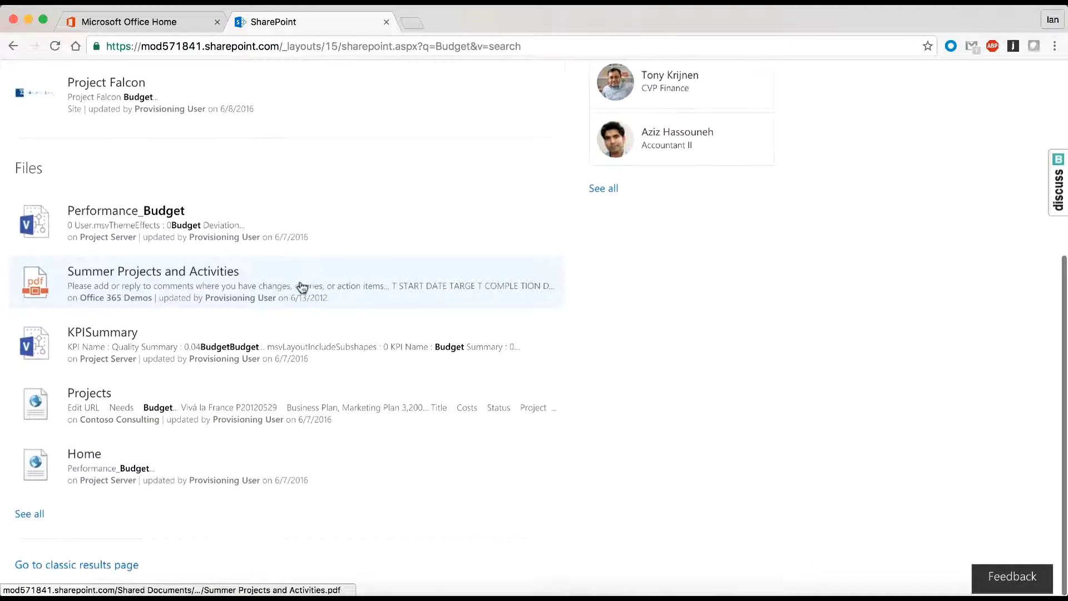
scroll(302, 287, up, 5)
click(309, 113)
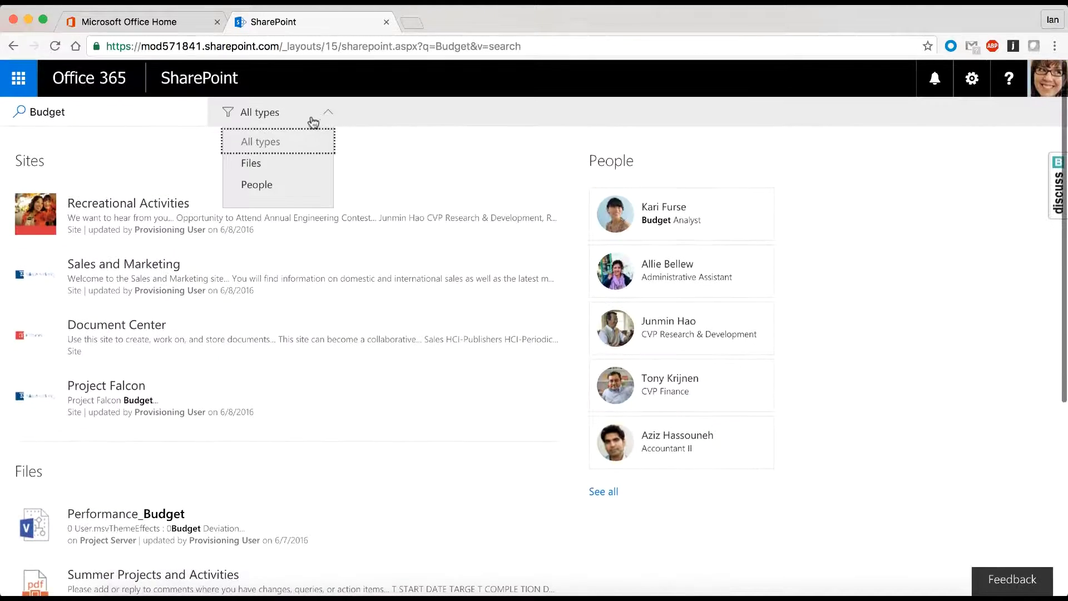
click(284, 166)
click(424, 111)
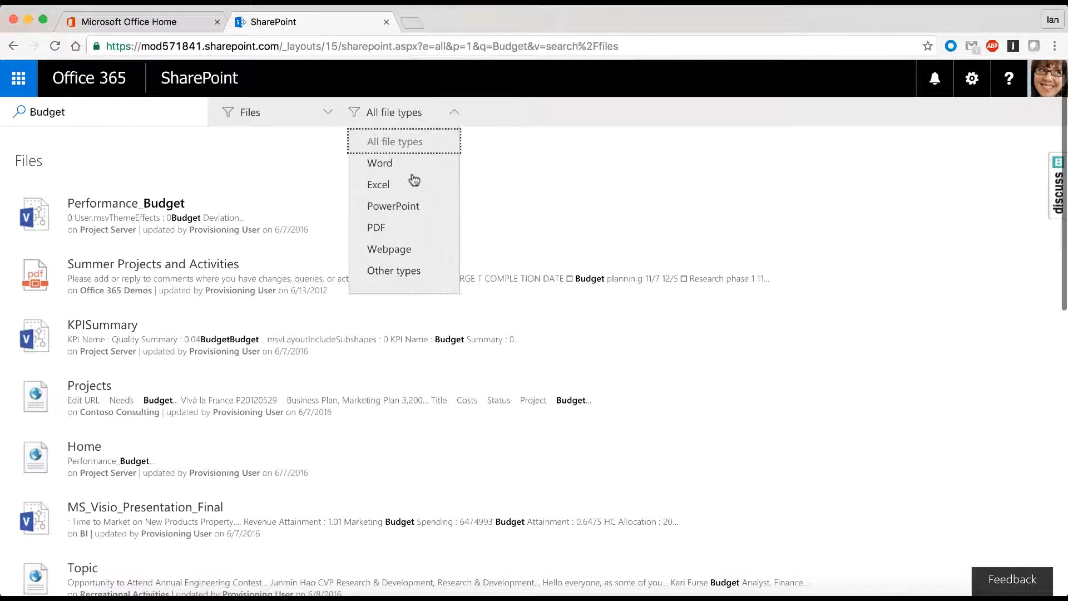
click(379, 185)
scroll(223, 312, down, 2)
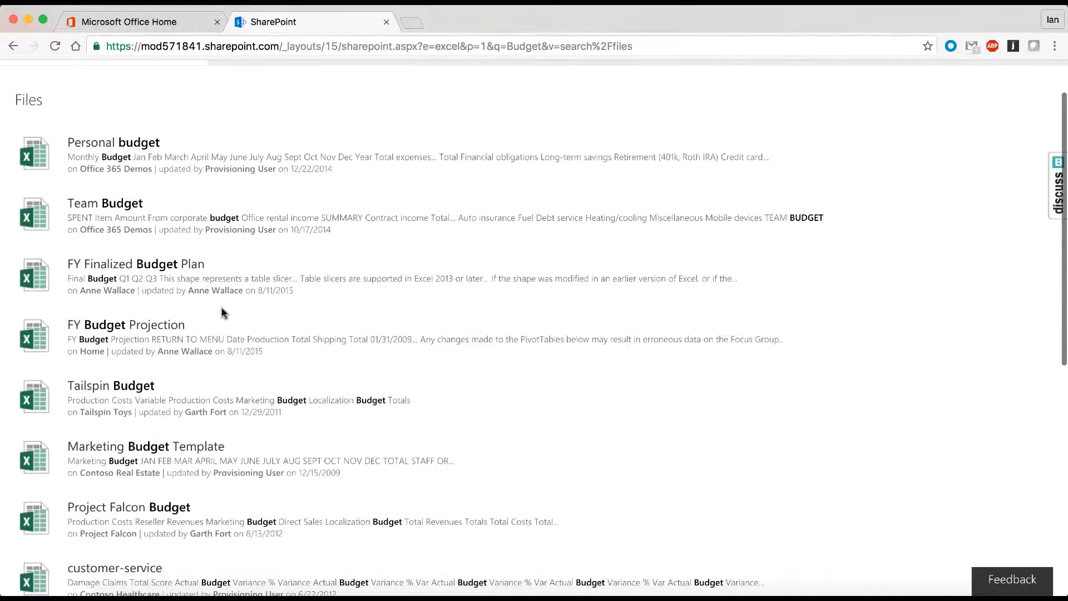
scroll(223, 313, down, 2)
scroll(222, 313, down, 1)
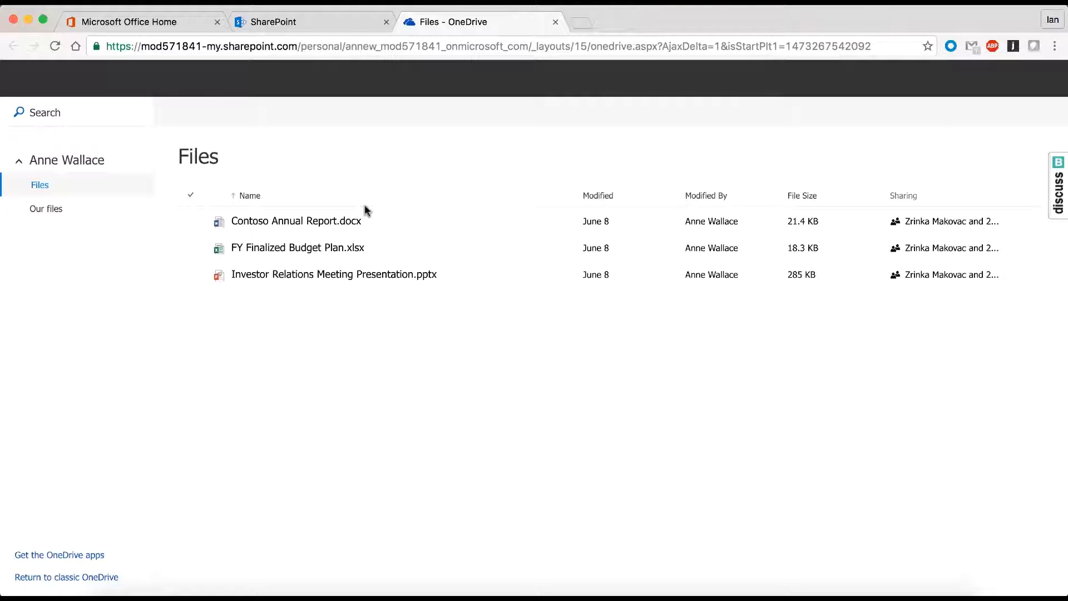
Step: Open FY Finalized Budget Plan.xlsx from the OneDrive Files list in Excel Online
click(338, 250)
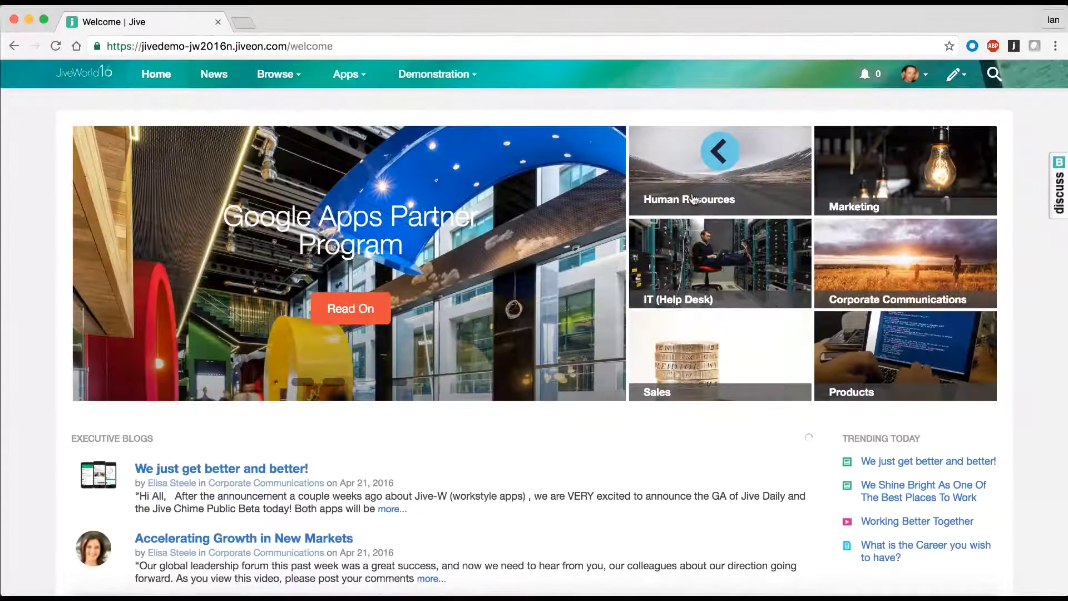
Step: Search Jive for 'jive integrations', return Home, and browse the News activity feed
click(994, 75)
text(jive)
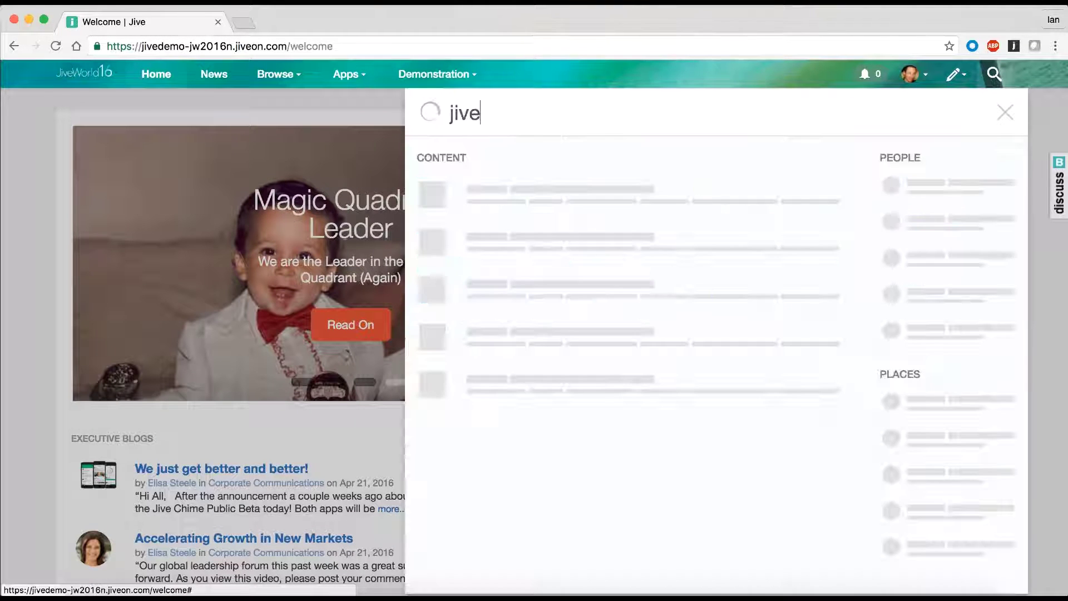
text( integrations)
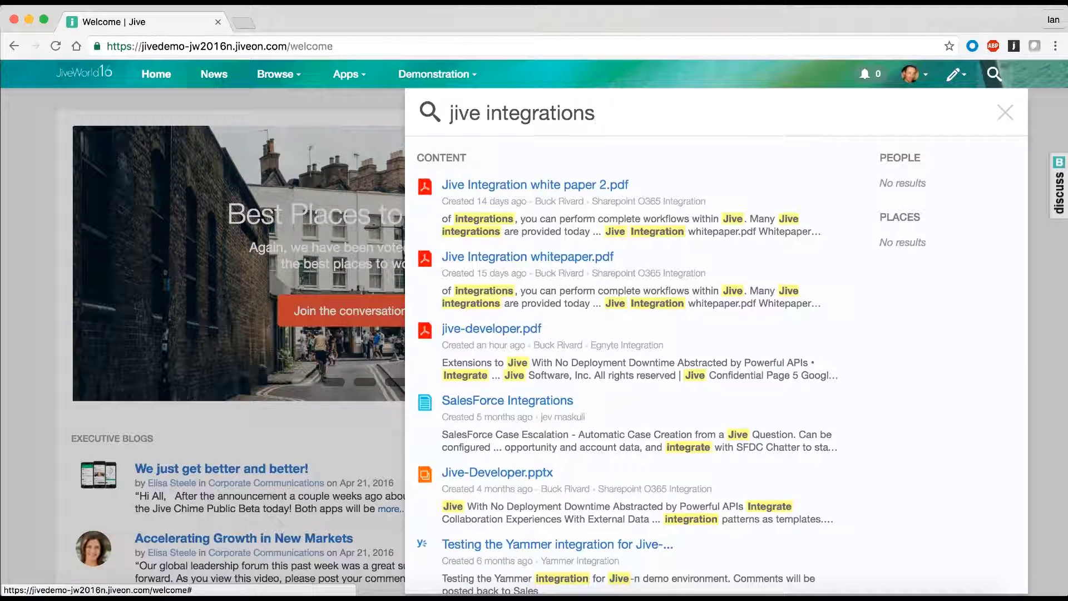
key(Return)
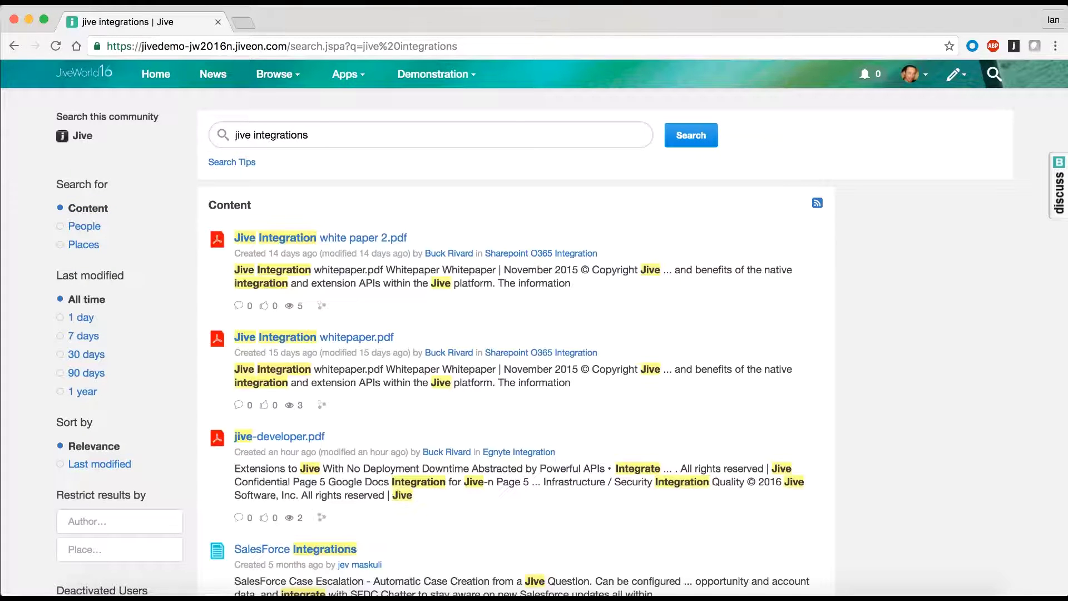
scroll(739, 269, down, 5)
scroll(737, 269, down, 4)
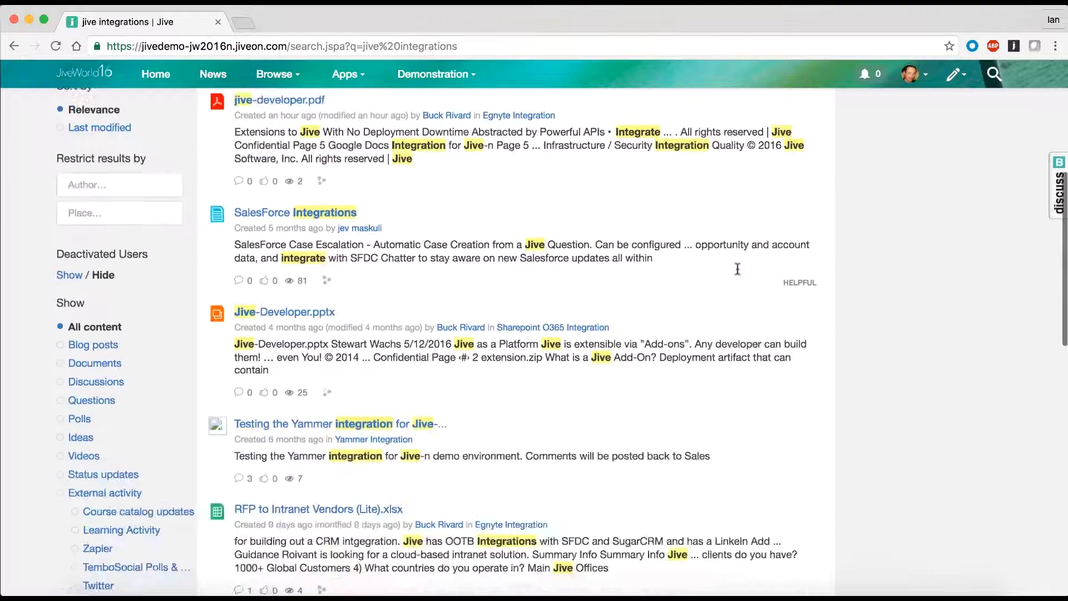
scroll(738, 268, down, 2)
scroll(858, 96, down, 3)
scroll(857, 95, down, 2)
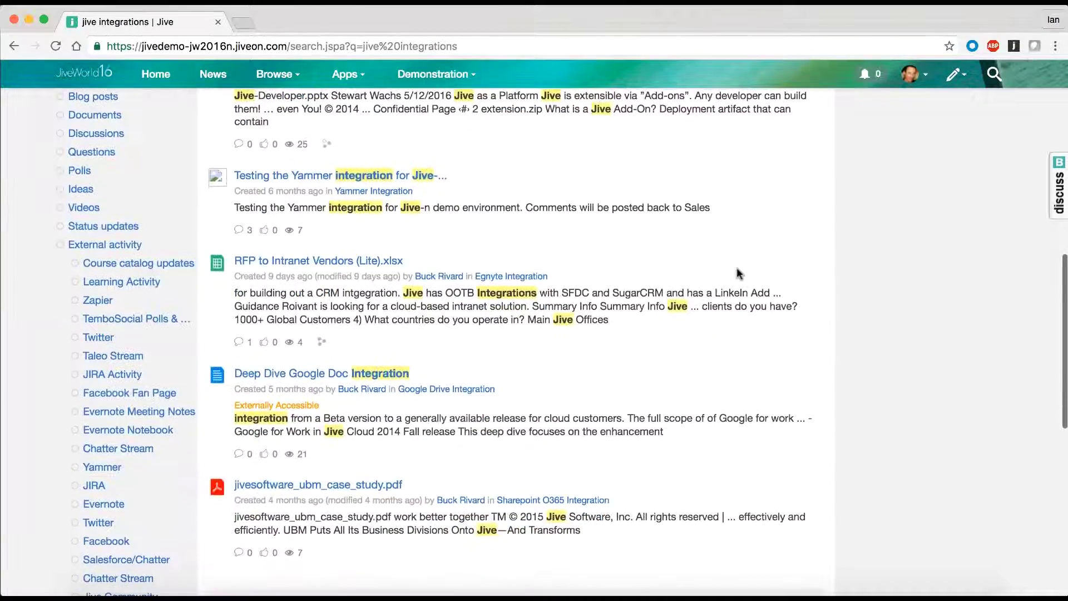
click(156, 74)
click(212, 73)
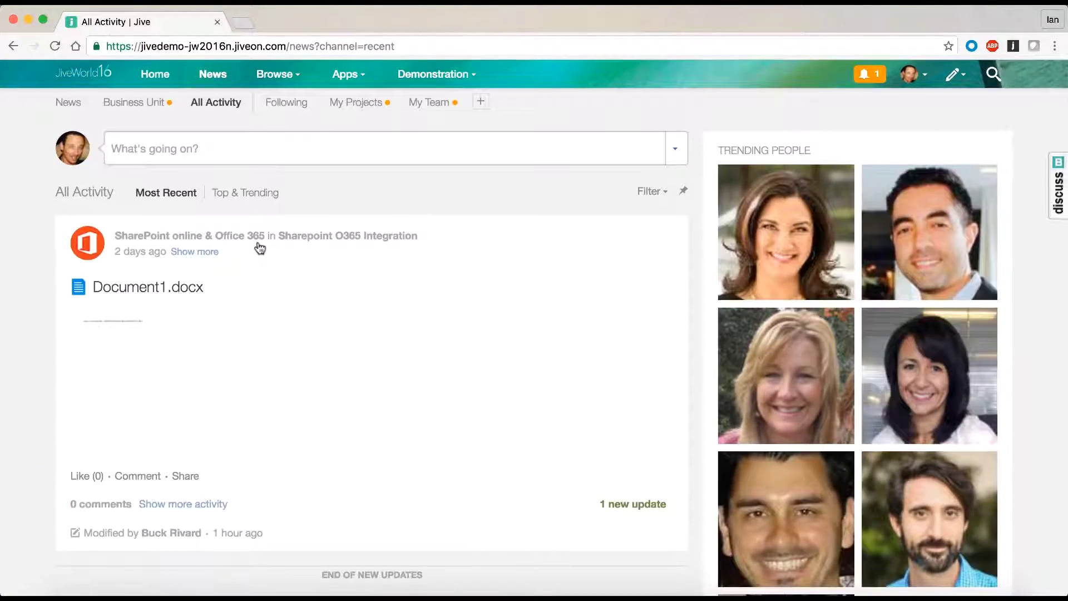
scroll(259, 248, down, 5)
scroll(260, 248, down, 4)
scroll(259, 247, down, 5)
scroll(260, 247, down, 3)
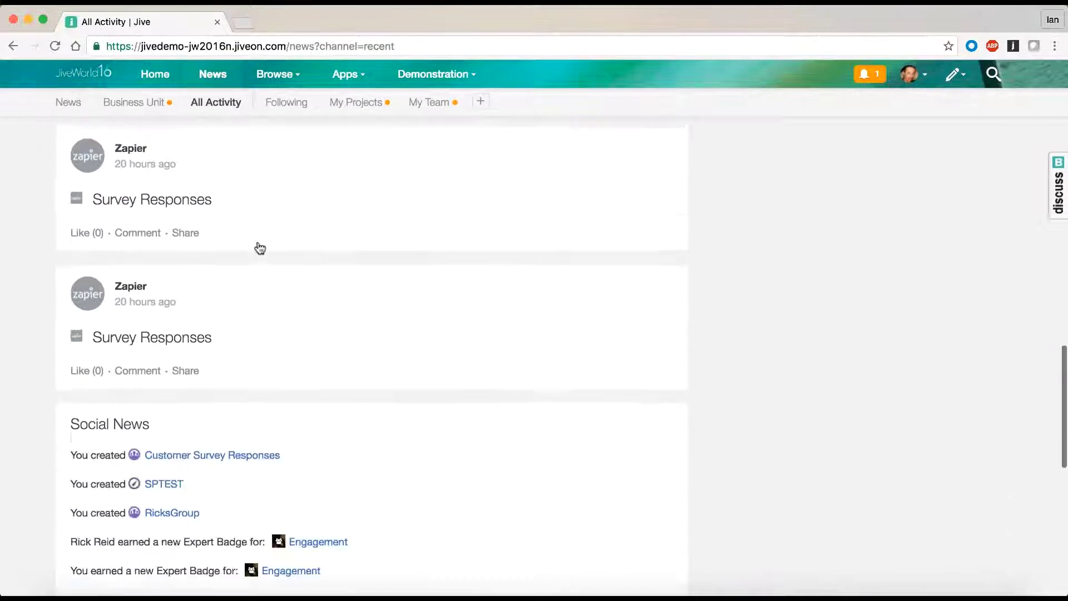
scroll(260, 247, down, 4)
scroll(259, 247, down, 5)
scroll(260, 248, down, 3)
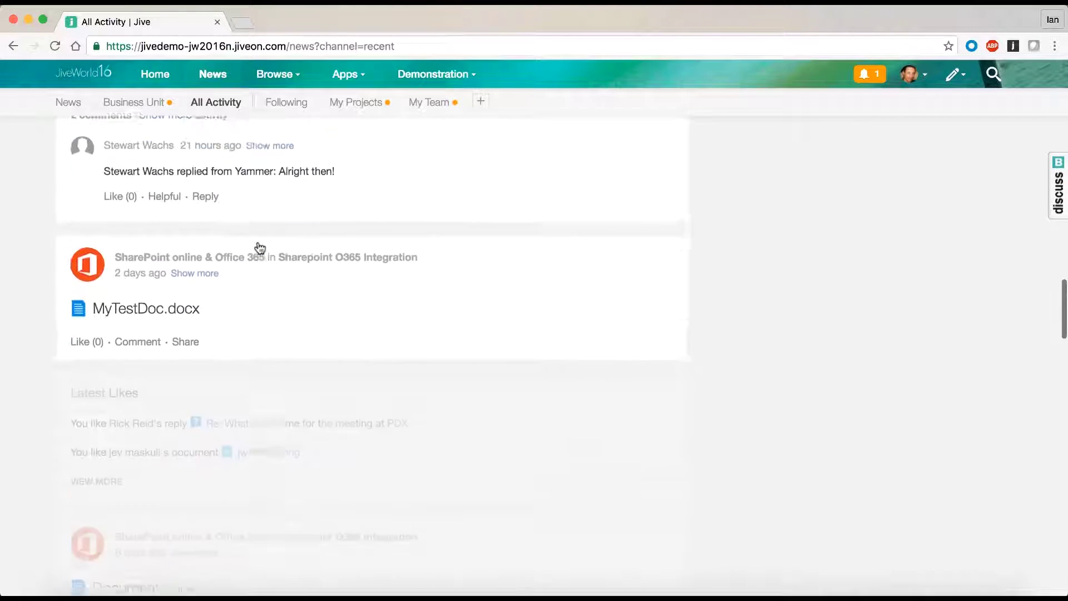
scroll(260, 247, down, 4)
scroll(260, 248, down, 5)
scroll(260, 247, down, 2)
scroll(259, 247, down, 5)
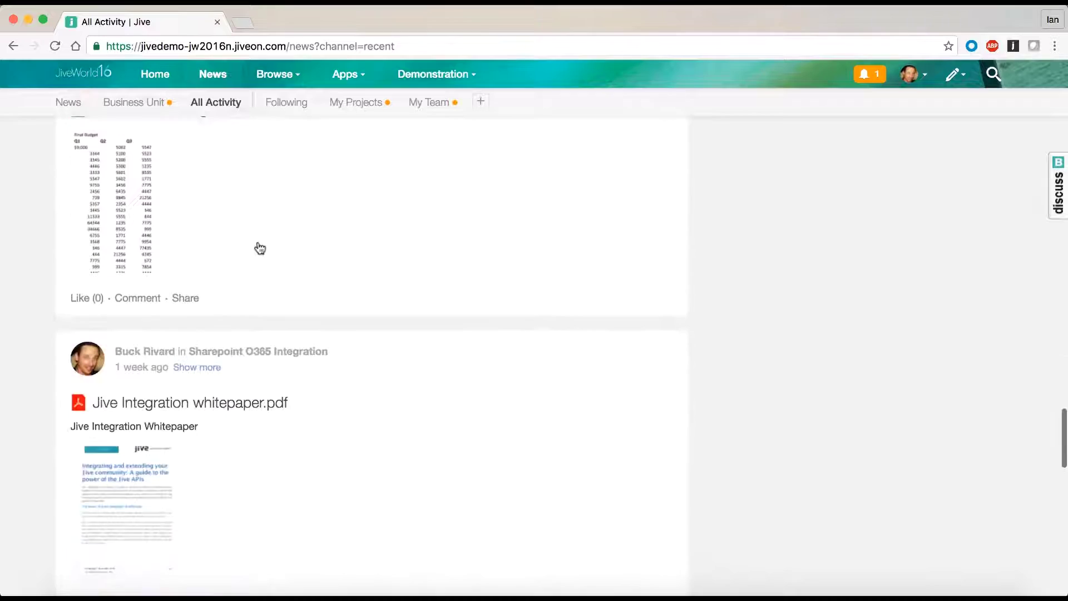
scroll(260, 247, down, 5)
scroll(260, 247, down, 1)
scroll(260, 247, down, 5)
scroll(260, 247, down, 3)
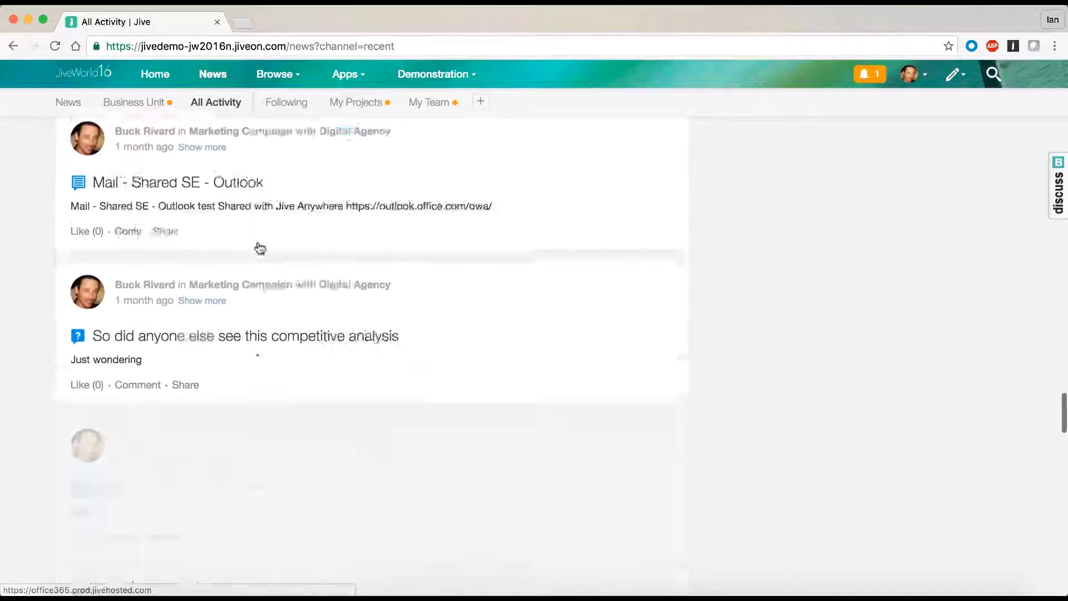
scroll(259, 247, down, 4)
scroll(260, 248, down, 5)
scroll(260, 247, down, 1)
scroll(260, 247, down, 4)
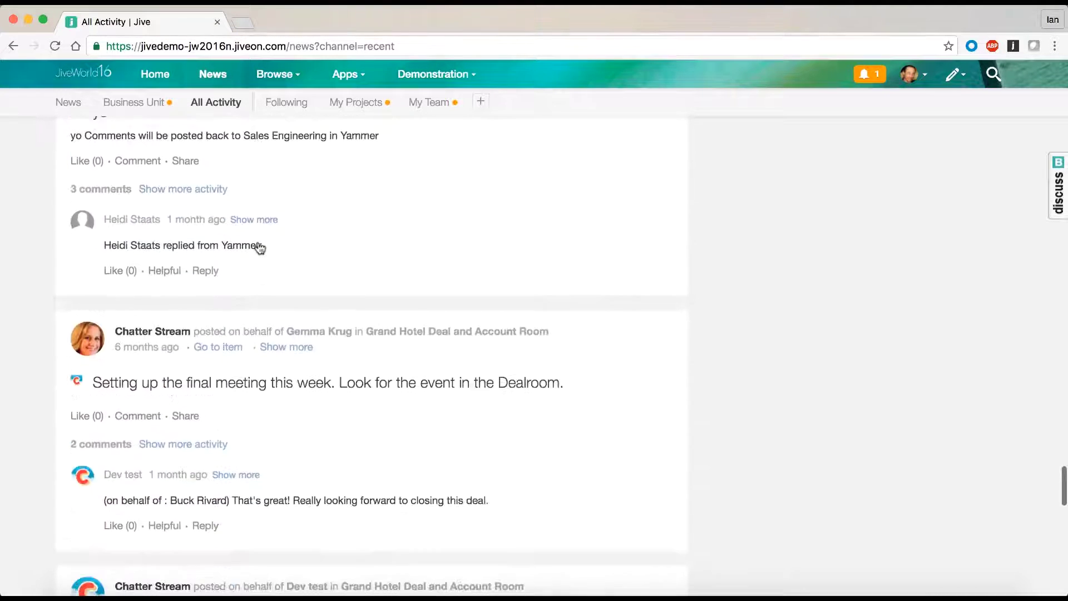
scroll(259, 247, down, 3)
scroll(259, 248, down, 3)
scroll(259, 247, down, 4)
scroll(259, 247, down, 4)
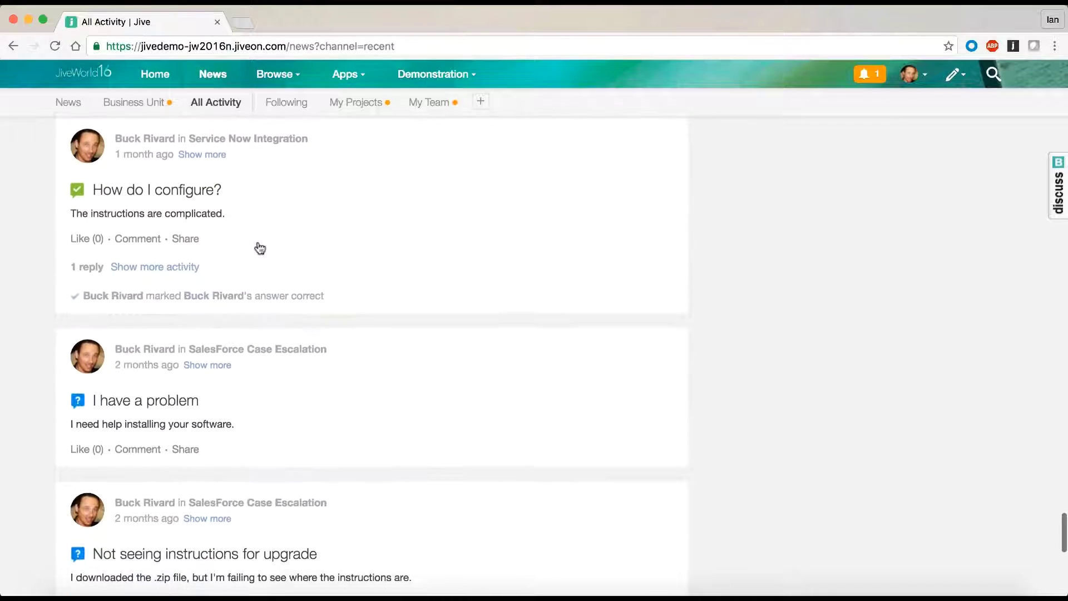
scroll(259, 247, down, 5)
scroll(259, 247, down, 1)
scroll(259, 247, down, 5)
scroll(260, 247, down, 3)
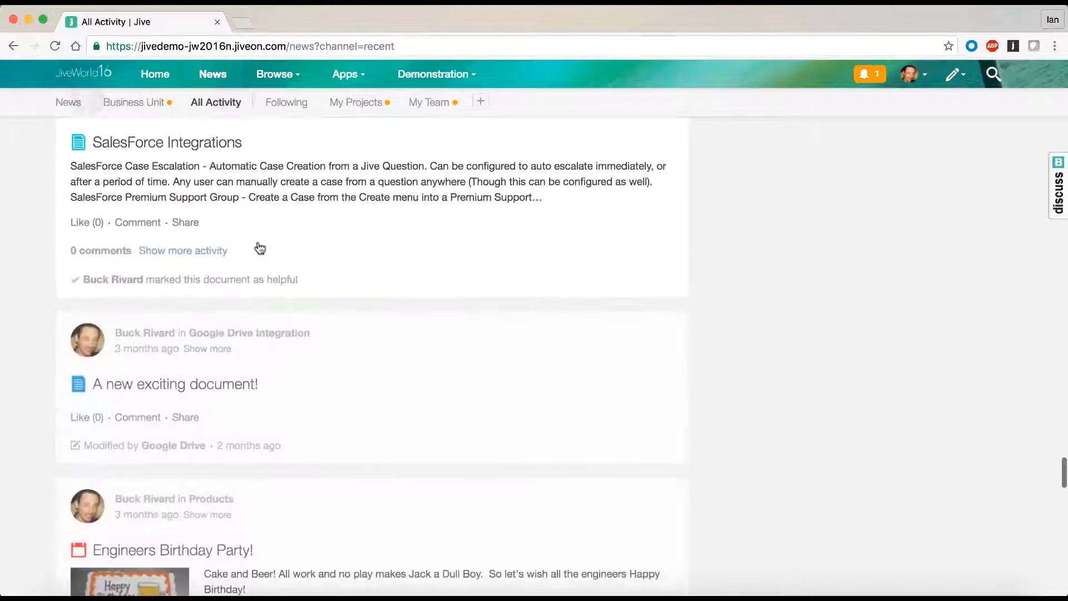
scroll(260, 247, down, 5)
scroll(260, 247, down, 1)
scroll(259, 247, down, 5)
scroll(260, 247, down, 2)
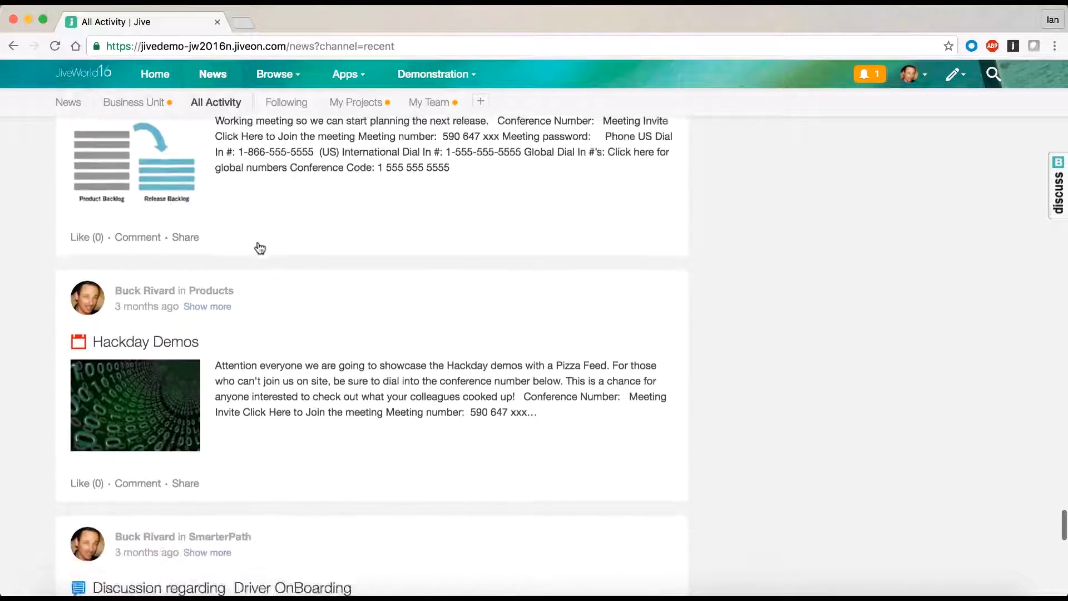
scroll(259, 247, down, 5)
scroll(260, 247, down, 3)
scroll(260, 248, down, 2)
scroll(259, 247, down, 5)
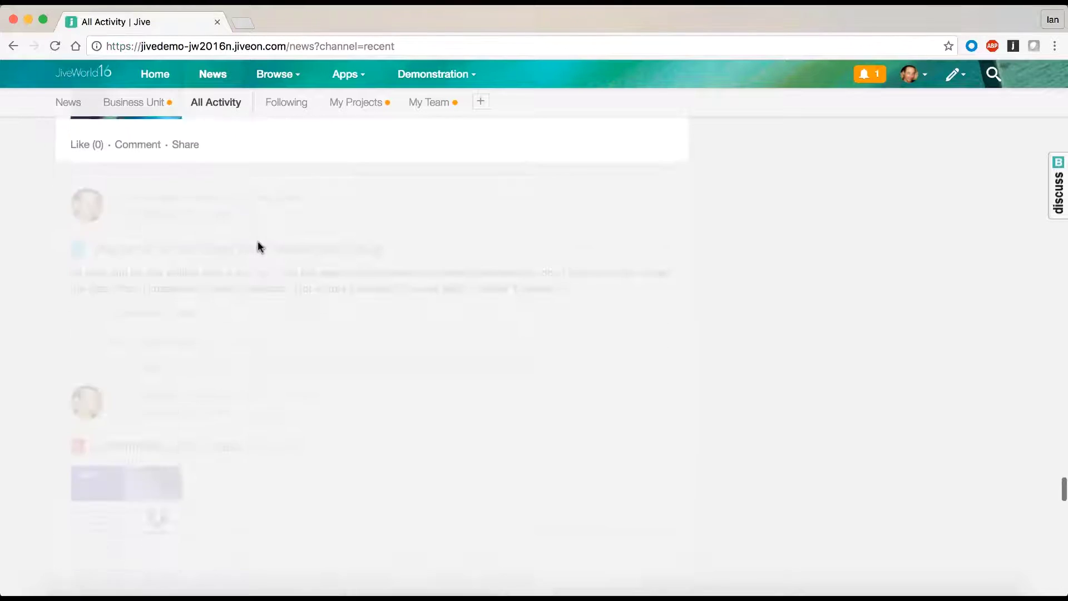
scroll(259, 246, down, 5)
scroll(257, 246, down, 2)
scroll(257, 246, down, 5)
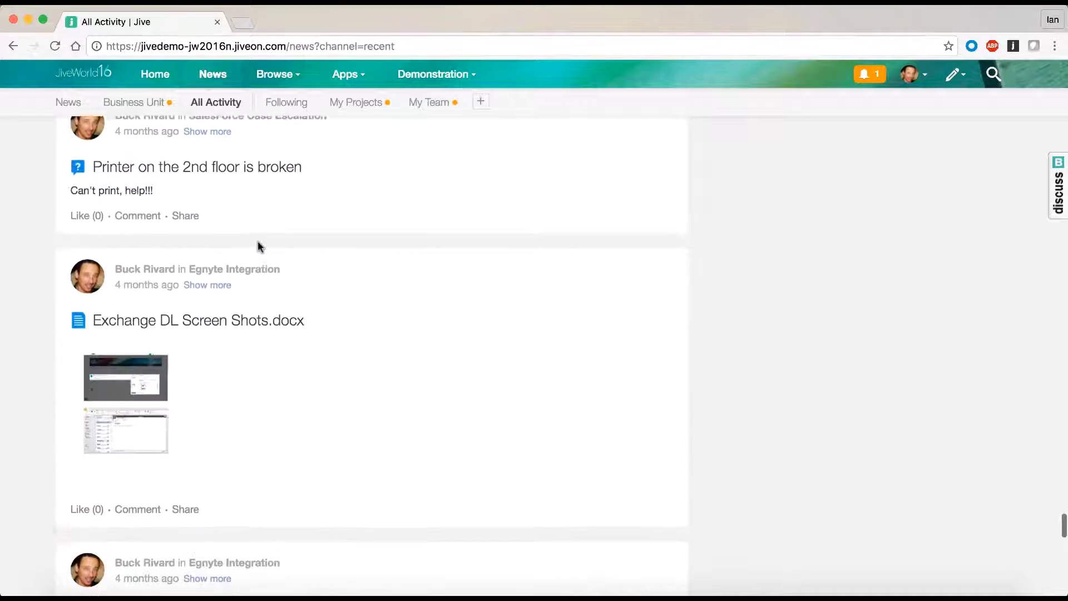
scroll(258, 245, down, 2)
scroll(258, 246, down, 5)
scroll(258, 247, down, 4)
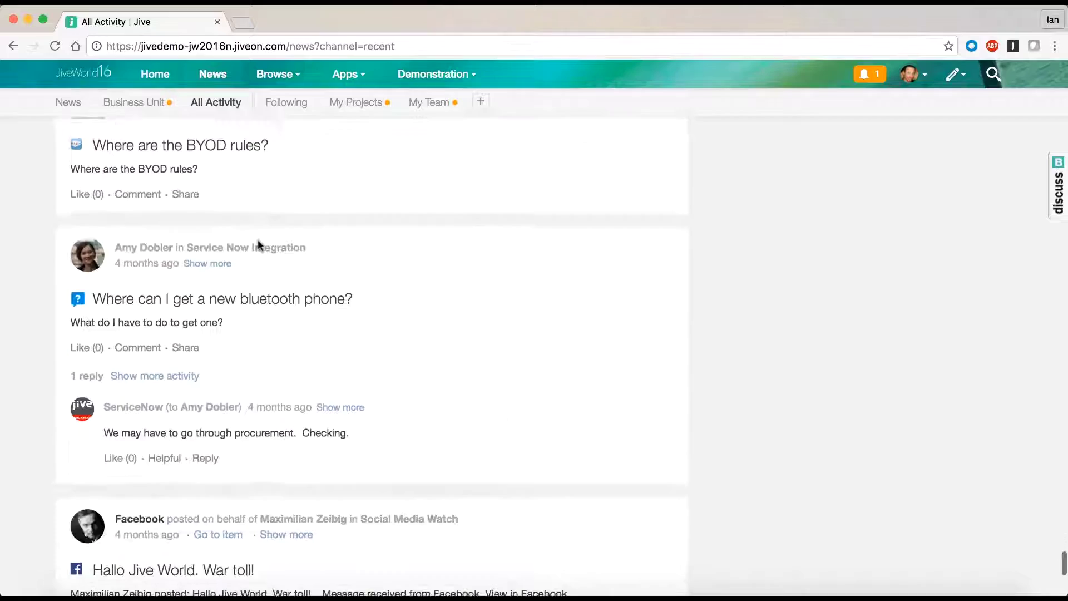
scroll(258, 240, down, 4)
scroll(258, 240, down, 5)
scroll(259, 239, down, 2)
scroll(258, 239, down, 2)
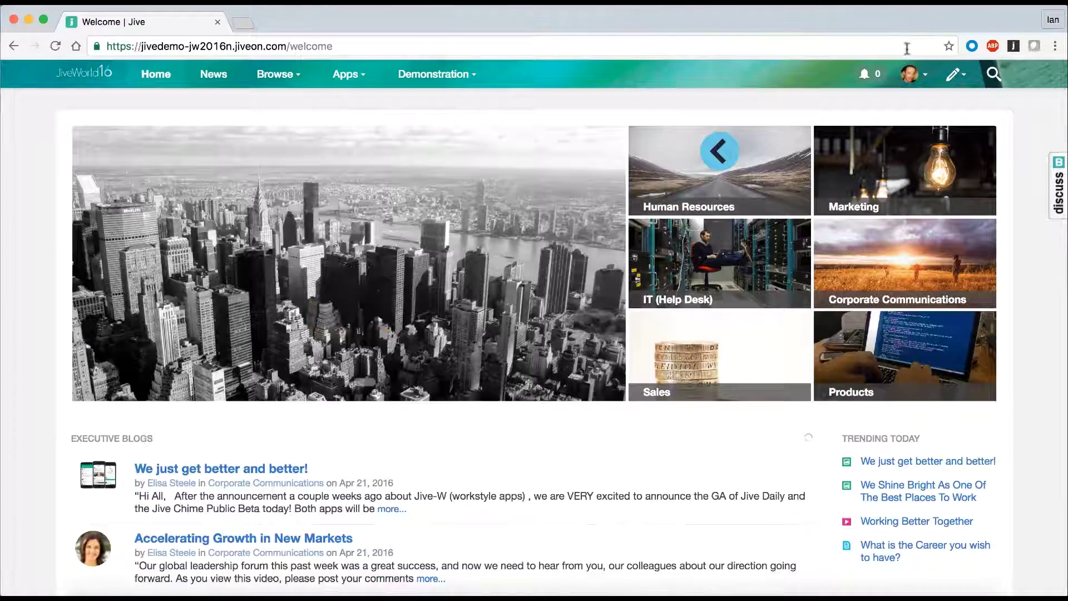
click(913, 74)
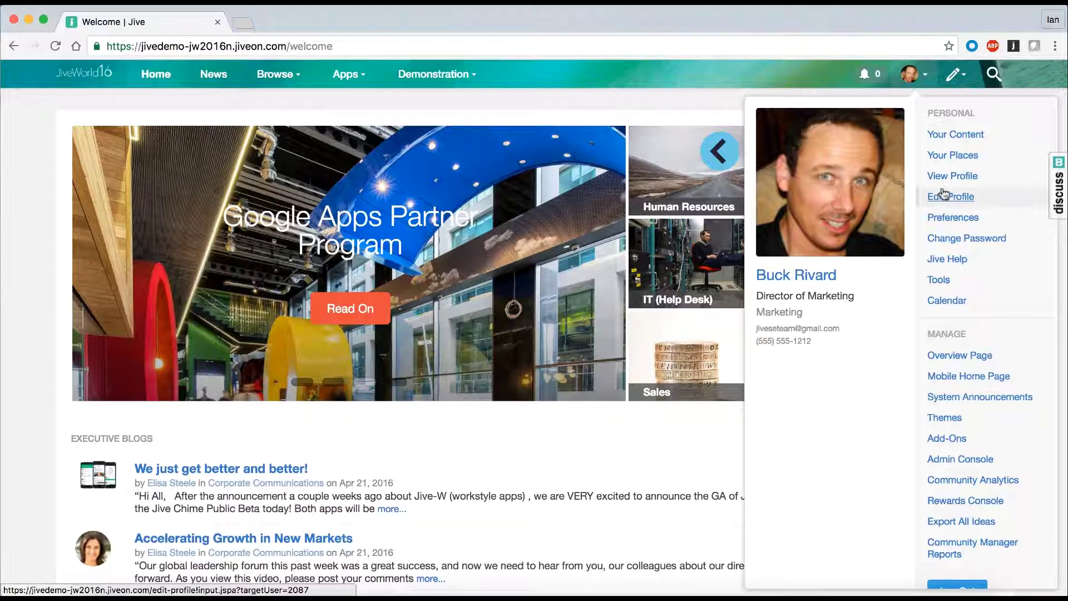
click(952, 177)
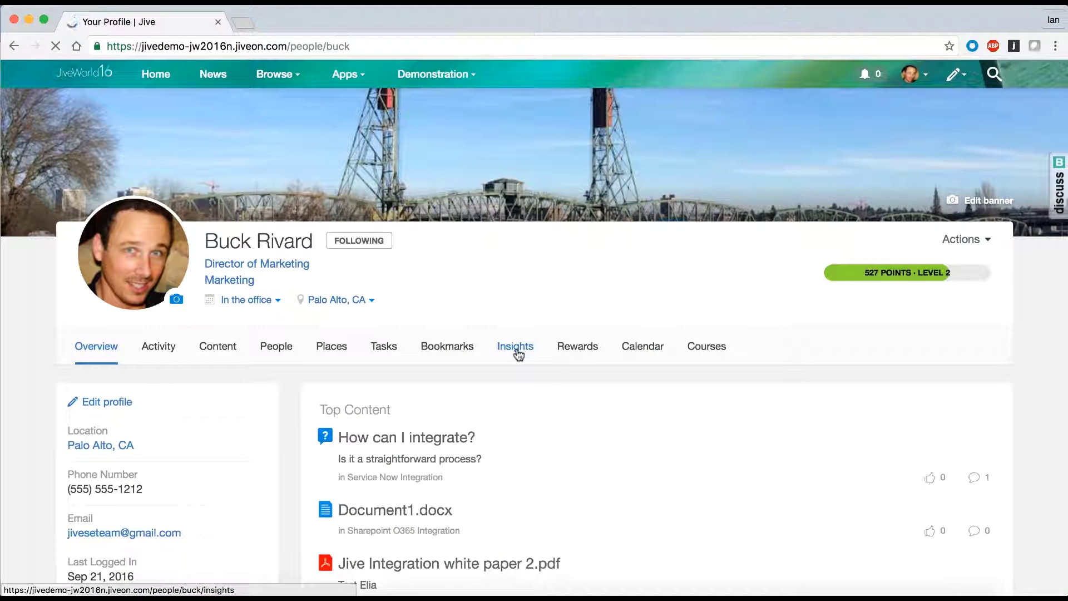
click(515, 346)
scroll(517, 353, down, 5)
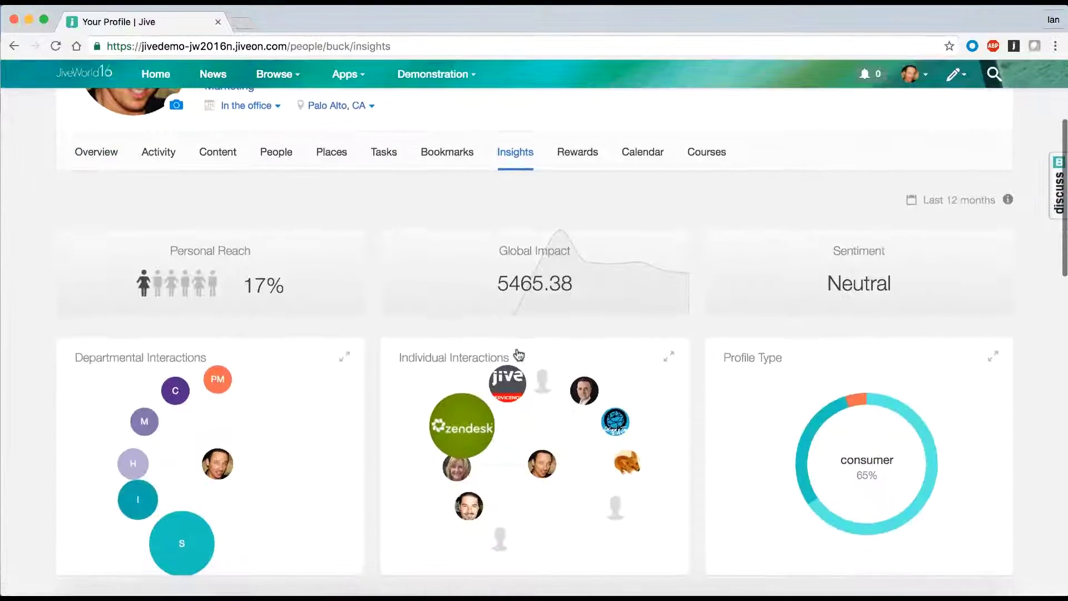
scroll(517, 354, down, 5)
scroll(518, 354, down, 3)
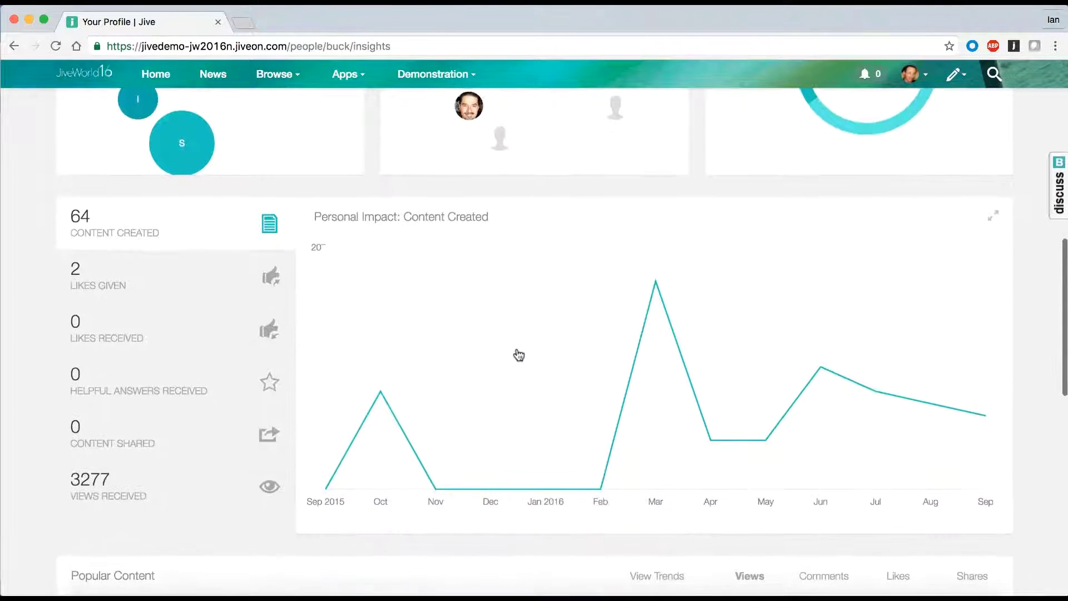
scroll(518, 354, down, 1)
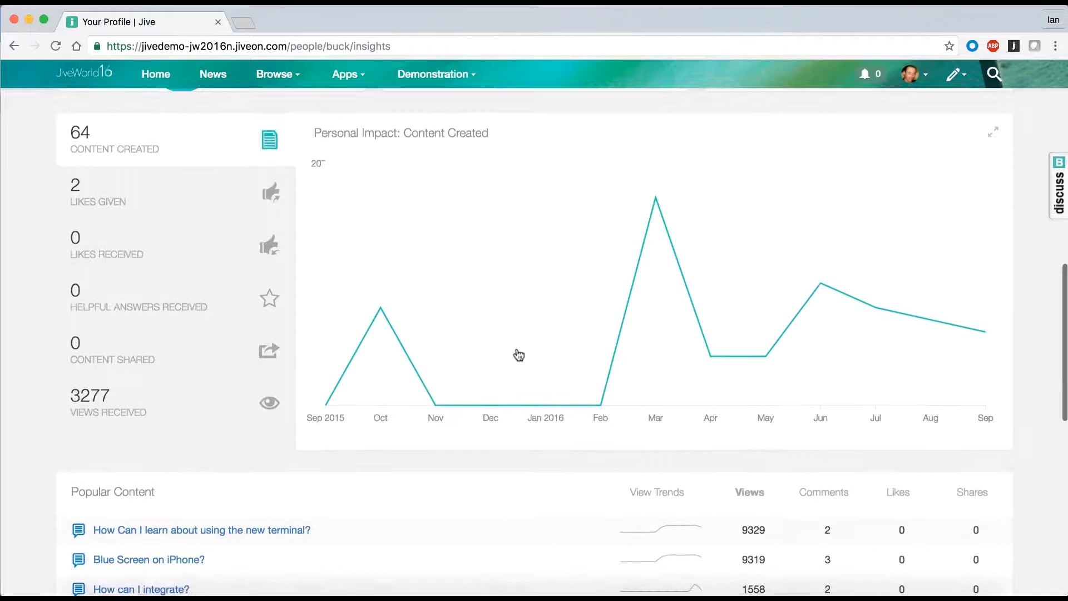
scroll(518, 355, down, 3)
scroll(518, 355, down, 2)
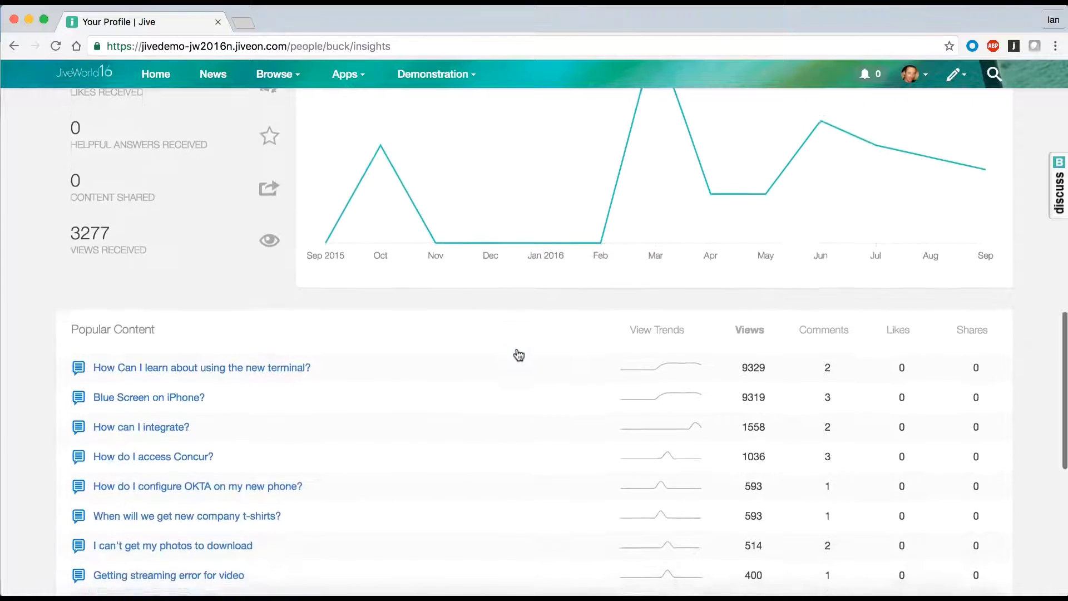
scroll(518, 355, down, 4)
scroll(518, 354, down, 1)
scroll(519, 354, down, 2)
scroll(518, 355, down, 2)
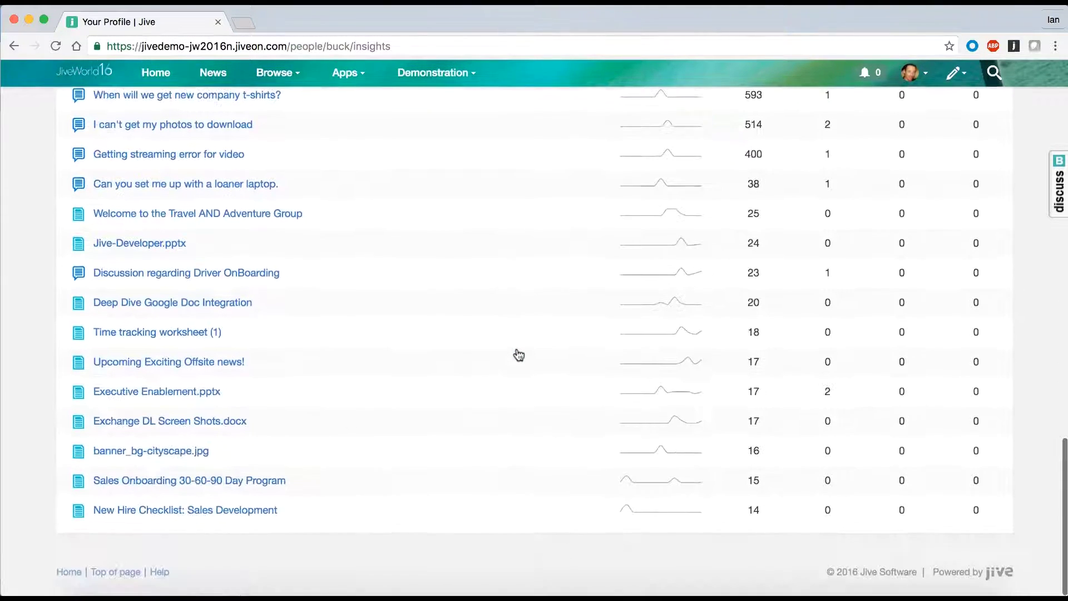
scroll(518, 355, up, 2)
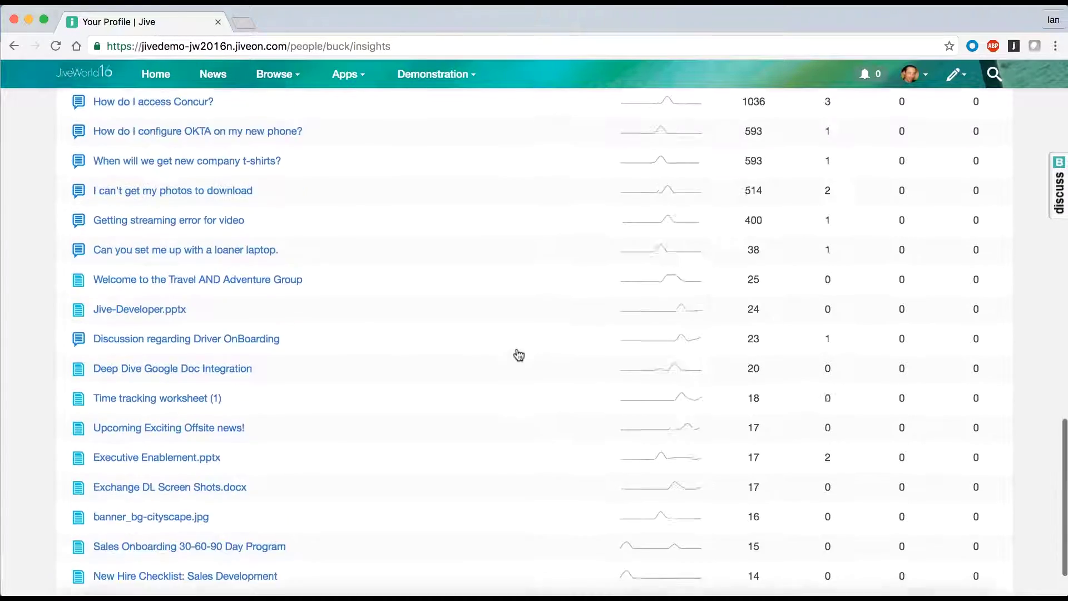
scroll(518, 355, up, 5)
scroll(518, 355, up, 1)
scroll(518, 355, up, 4)
scroll(519, 354, up, 3)
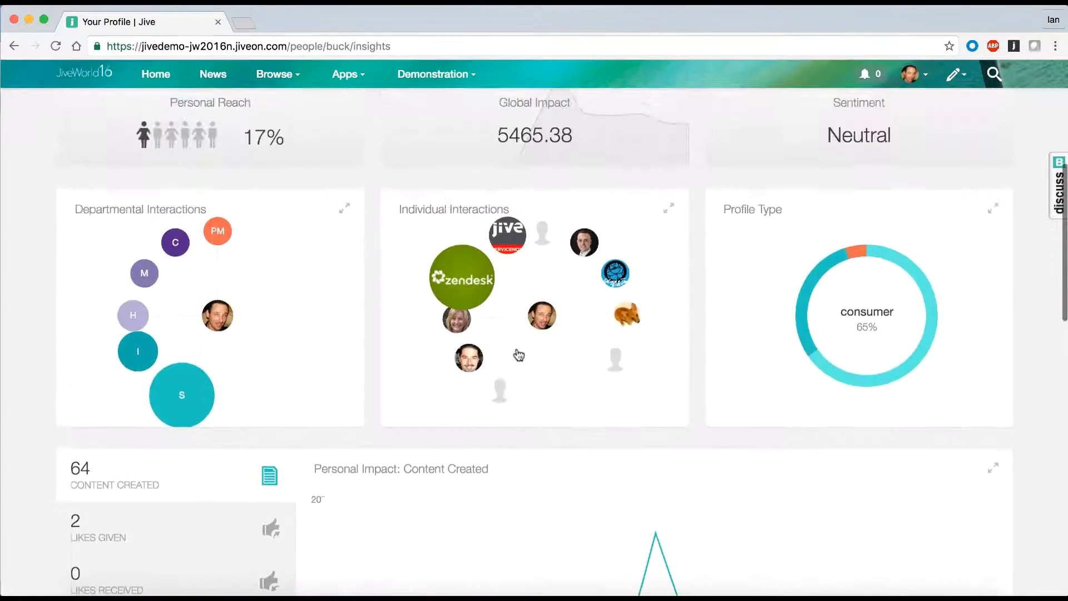
scroll(517, 355, up, 4)
scroll(518, 354, up, 3)
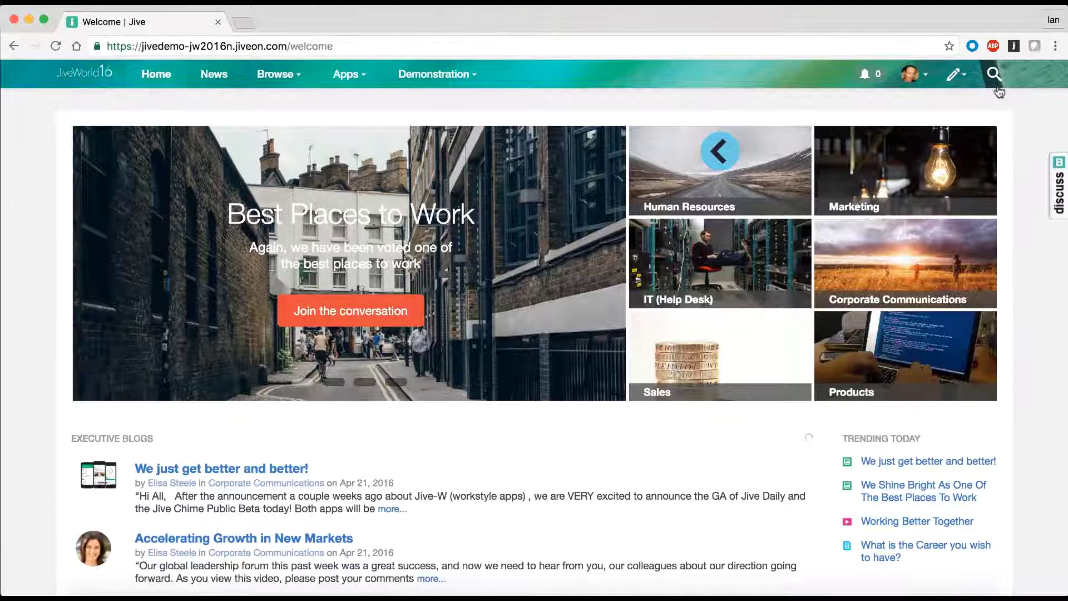
Step: Search Jive for 'upgrade budget' and open the FYFinalizedBudgetPlan.xlsx result
click(993, 74)
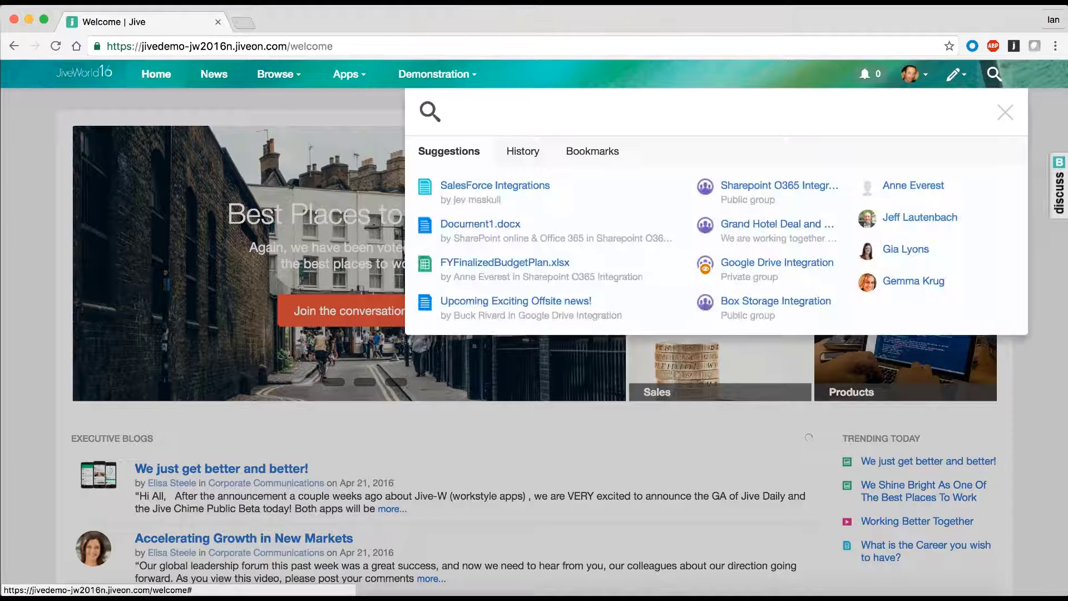
text(upgrade budget)
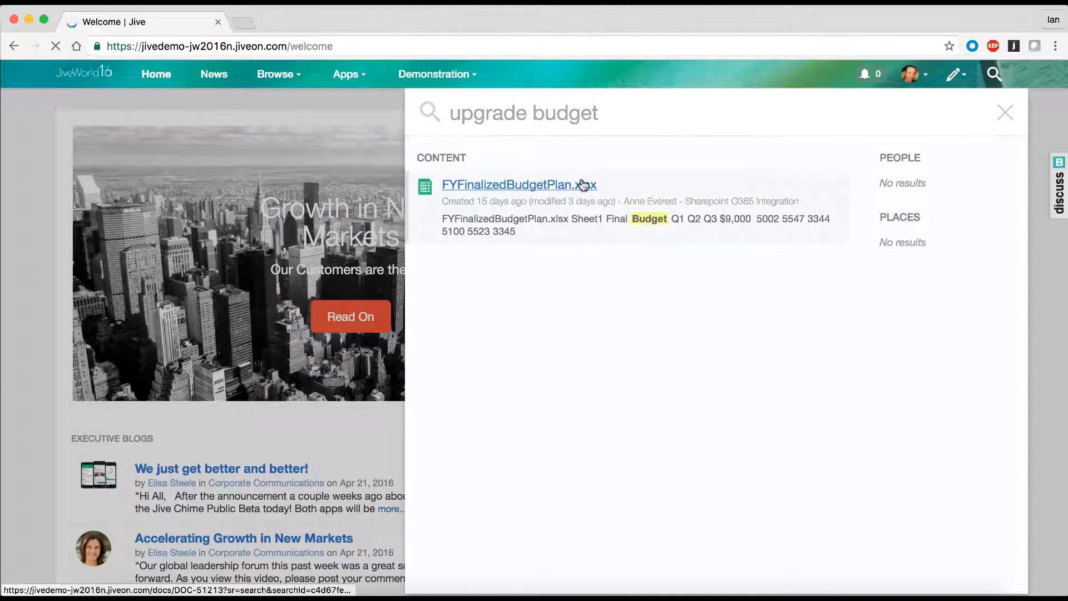
click(582, 184)
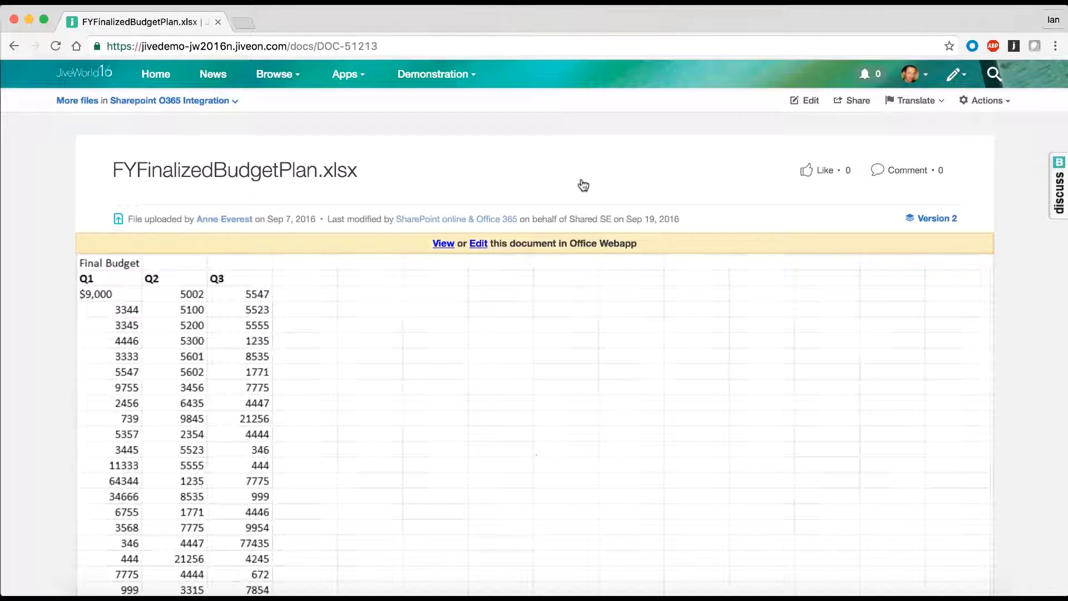
scroll(584, 184, down, 4)
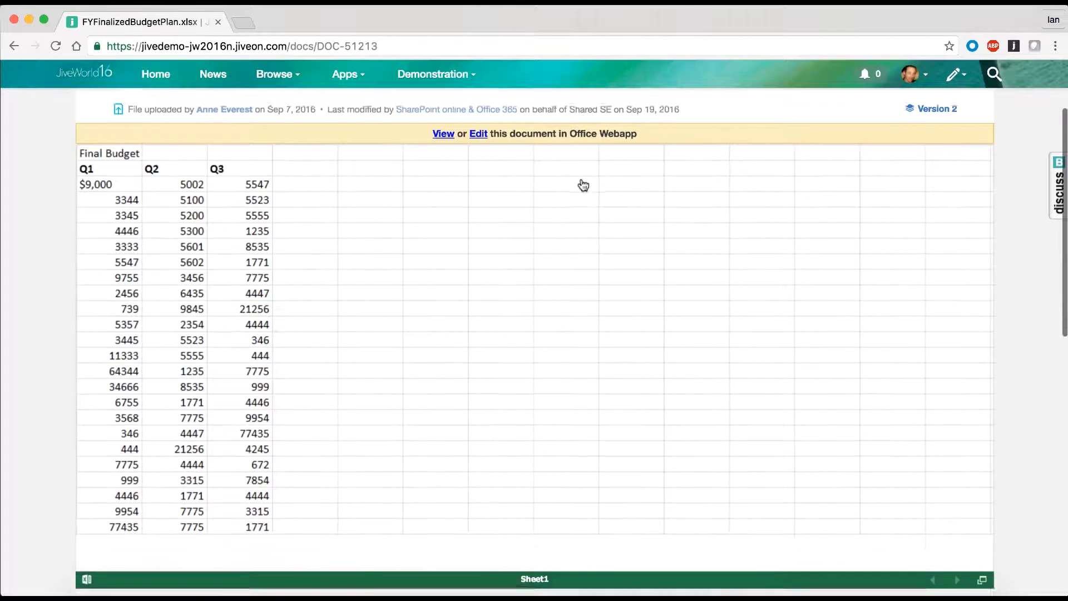
scroll(583, 184, down, 4)
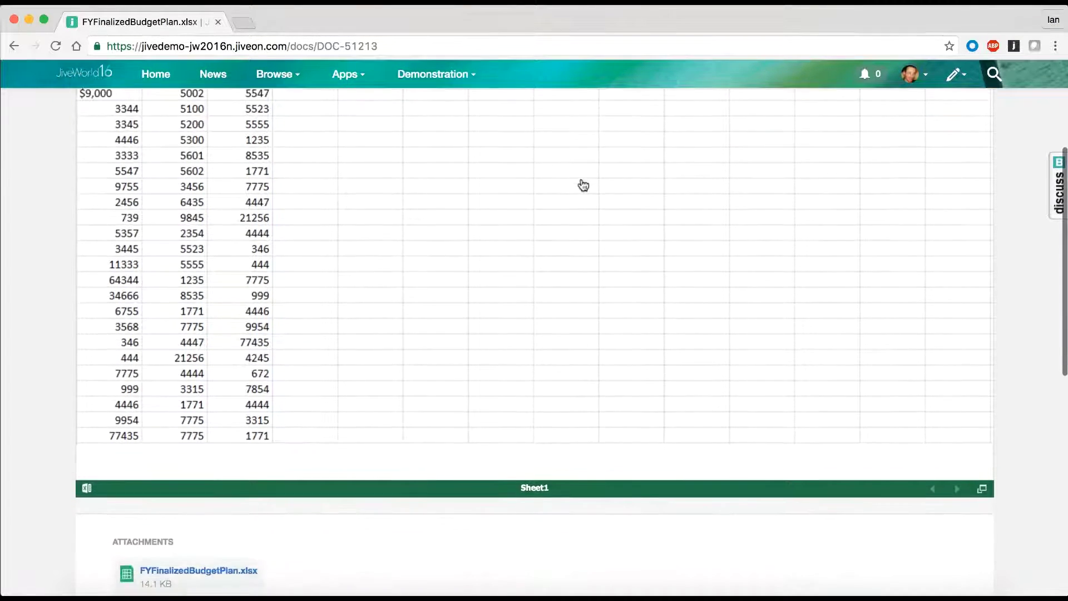
scroll(584, 184, down, 4)
scroll(583, 184, down, 3)
scroll(584, 184, down, 3)
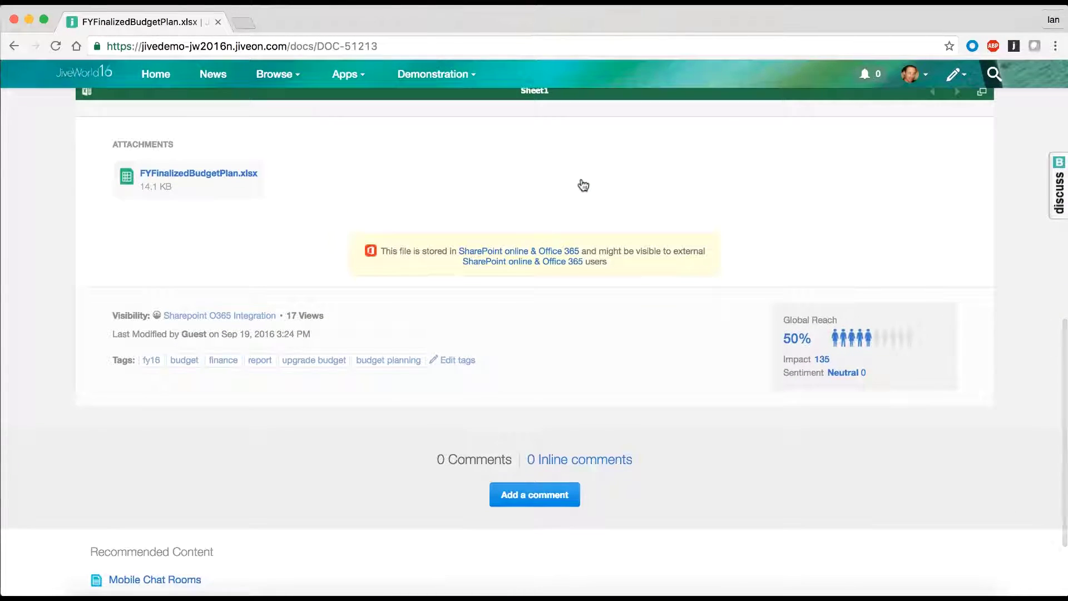
scroll(584, 184, down, 1)
Step: Begin a 'Nice document' comment on the FYFinalizedBudgetPlan.xlsx page
click(534, 464)
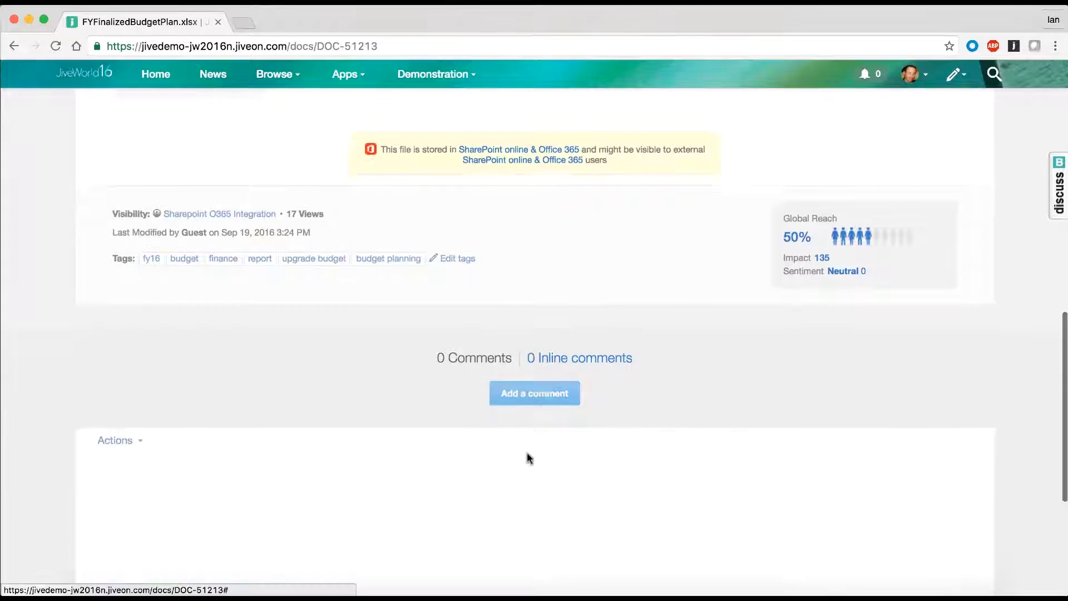
text(Nice document @anne_)
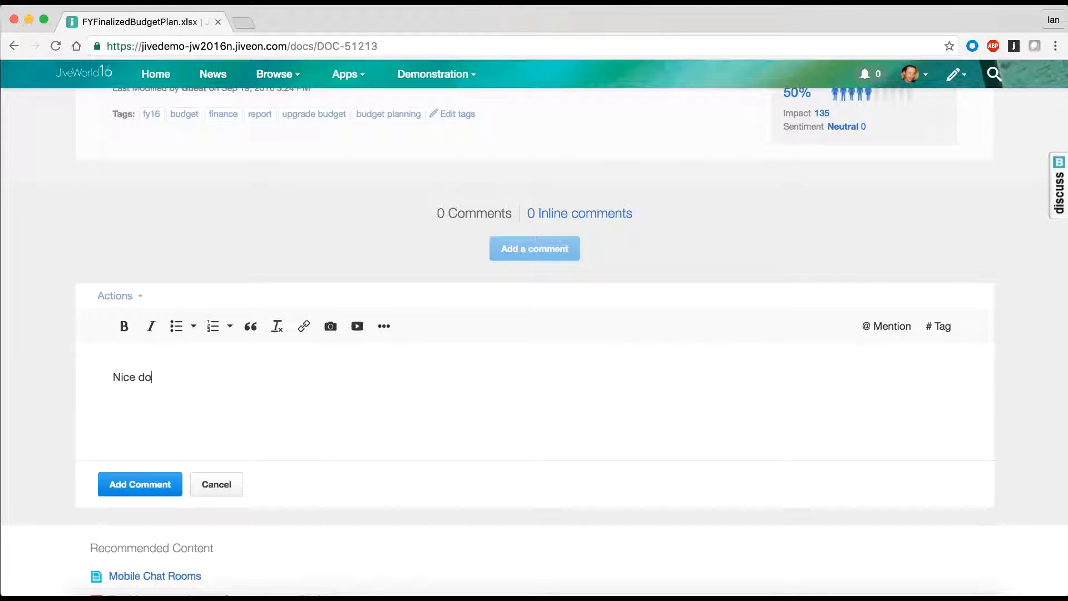